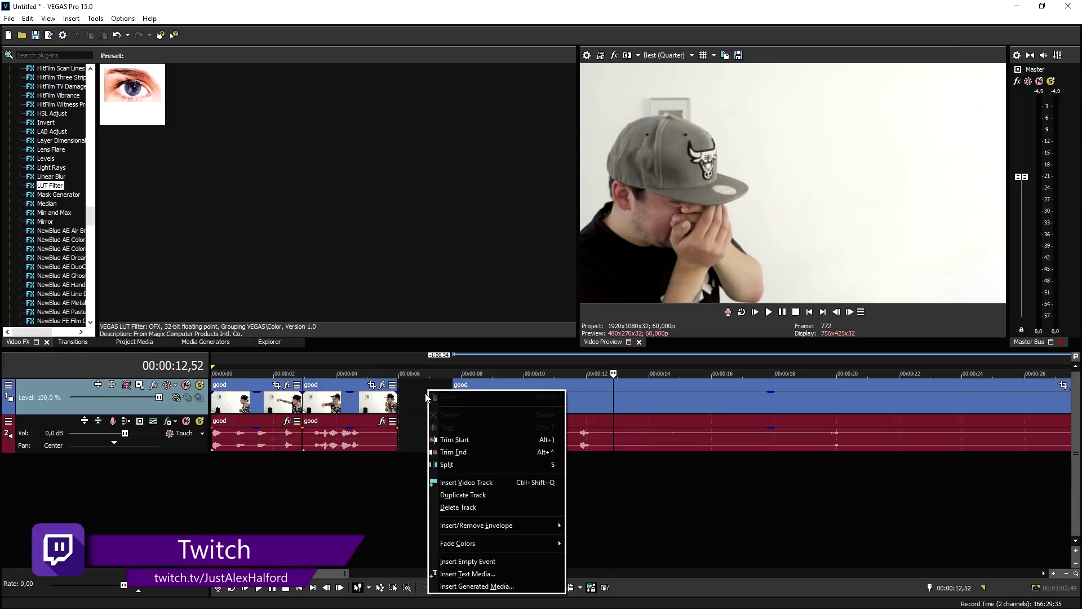
# Insert a video track and place the second take on the uppermost track so it starts at about 00:00:01,57
pyautogui.moveTo(515, 486); pyautogui.dragTo(512, 503)
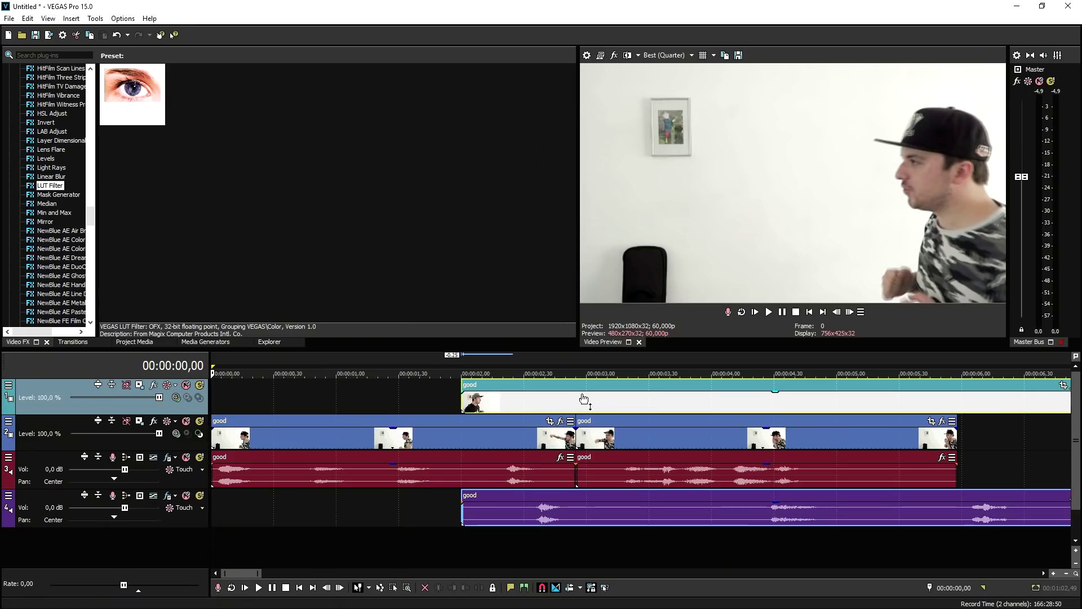
pyautogui.moveTo(550, 402); pyautogui.dragTo(544, 401)
pyautogui.click(434, 362)
pyautogui.press('space')
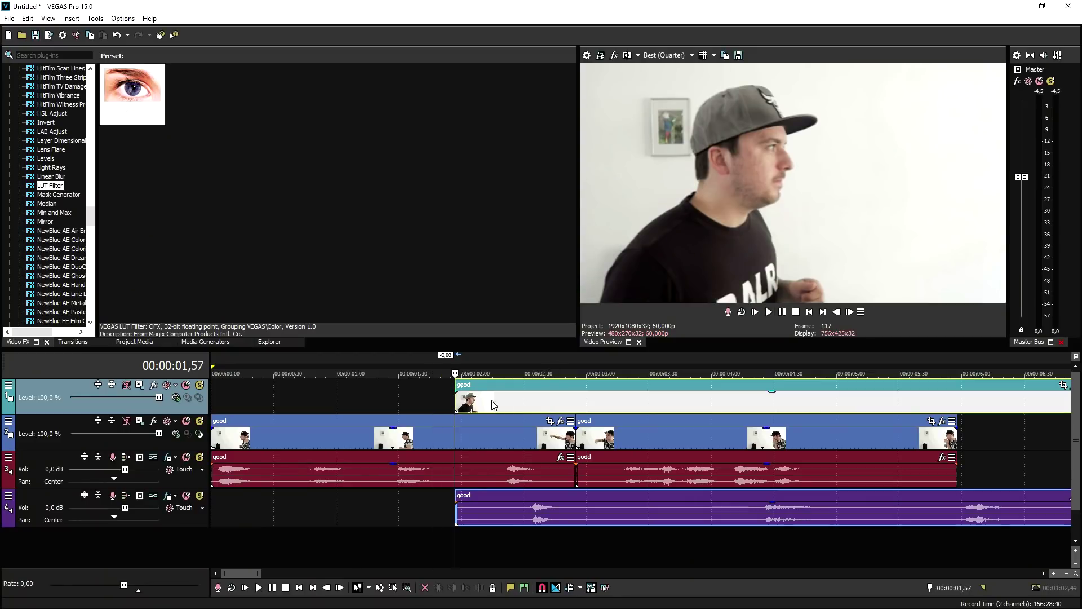
# Trim the end of the second take so it finishes together with the clips on the track below
pyautogui.scroll(-8, 525, 400)
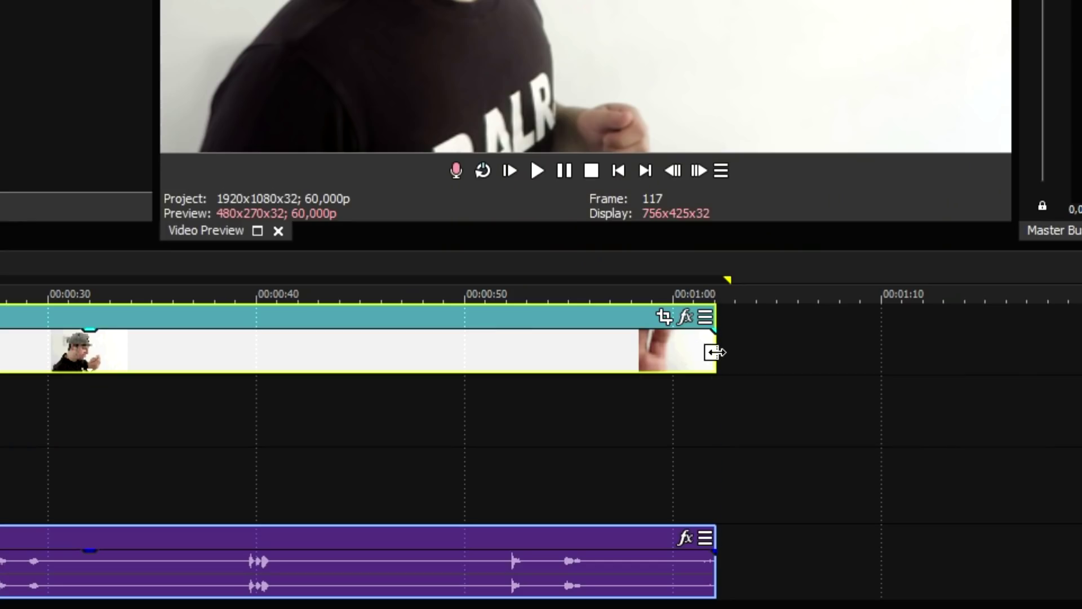
pyautogui.moveTo(715, 352); pyautogui.dragTo(273, 399)
pyautogui.scroll(8, 280, 401)
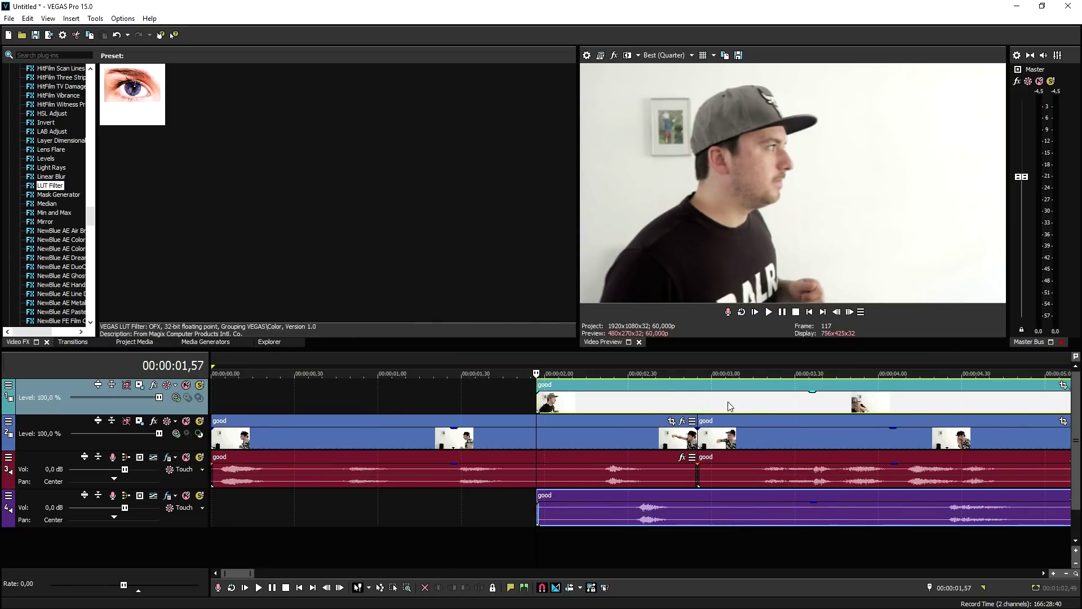
pyautogui.scroll(-2, 718, 390)
# Mask the second take with a rectangle around the man in the black shirt, with feather type Both at 19,3%
pyautogui.click(693, 385)
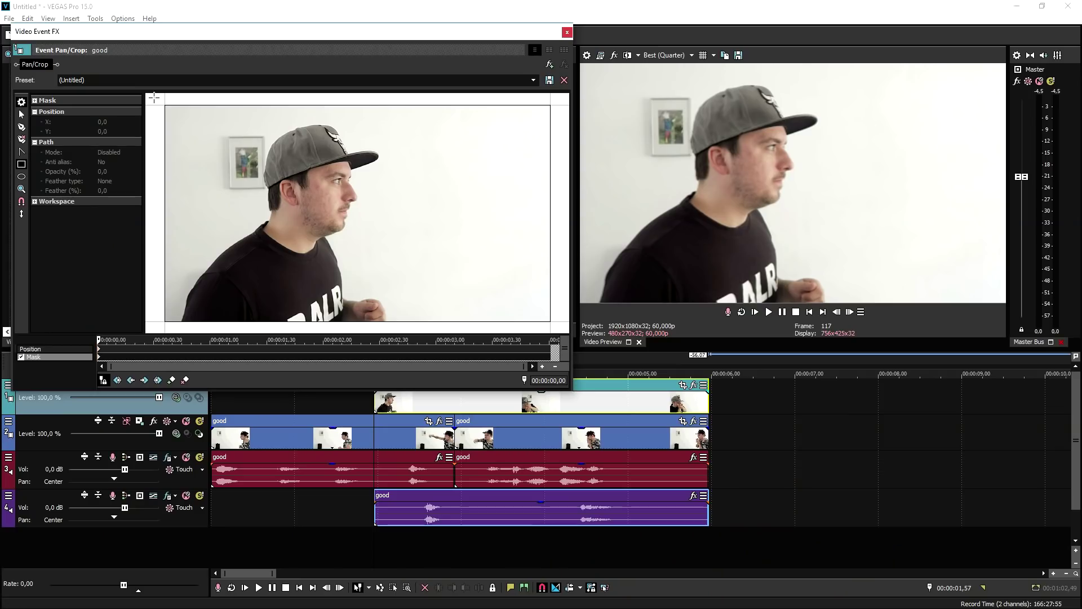
pyautogui.moveTo(154, 98); pyautogui.dragTo(392, 321)
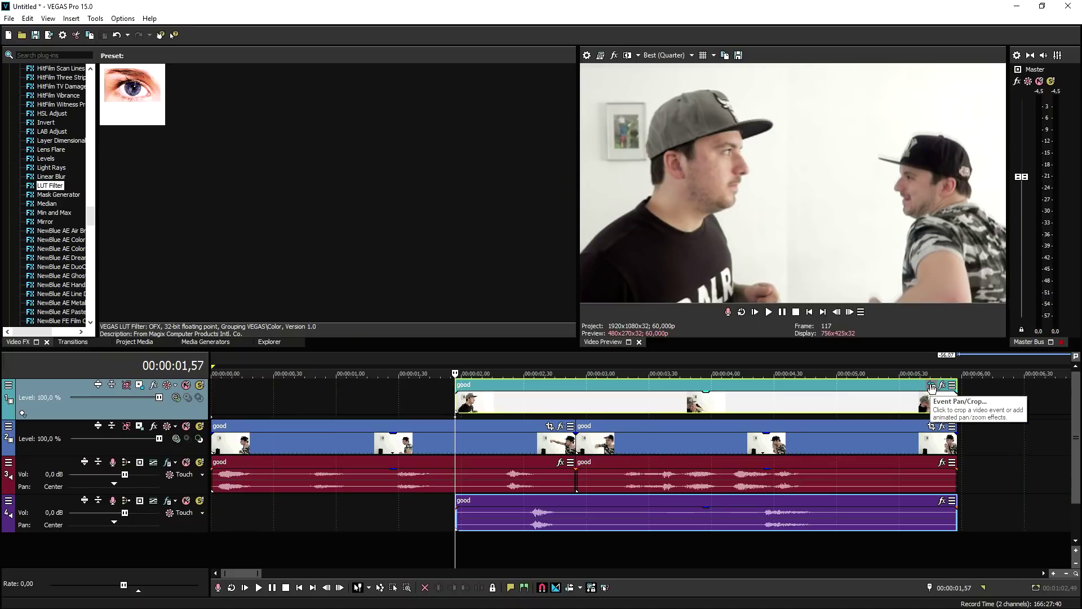
pyautogui.click(931, 385)
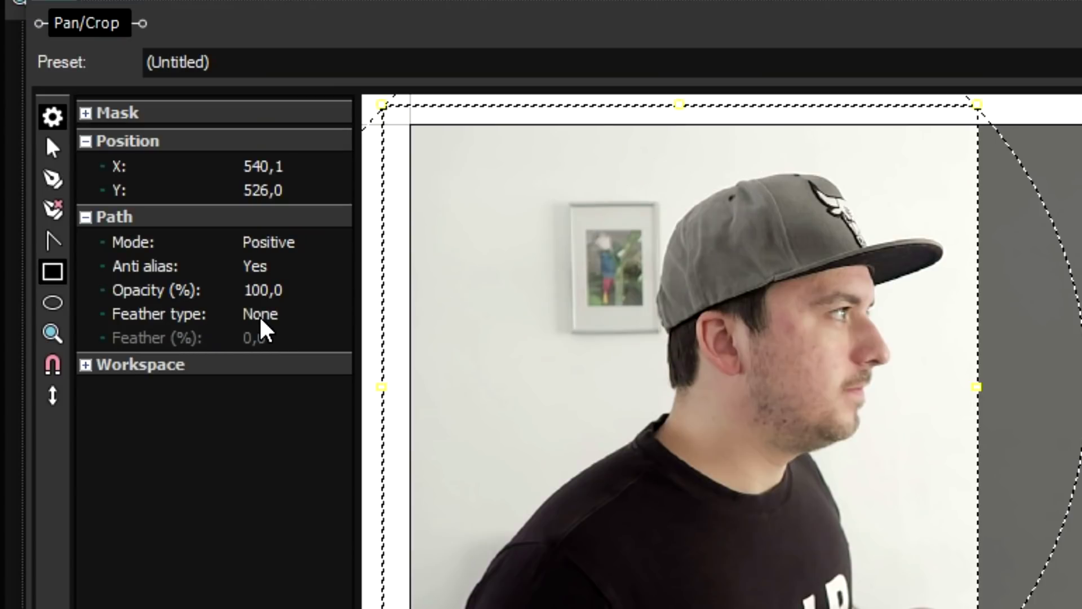
pyautogui.click(261, 320)
pyautogui.click(330, 319)
pyautogui.click(275, 368)
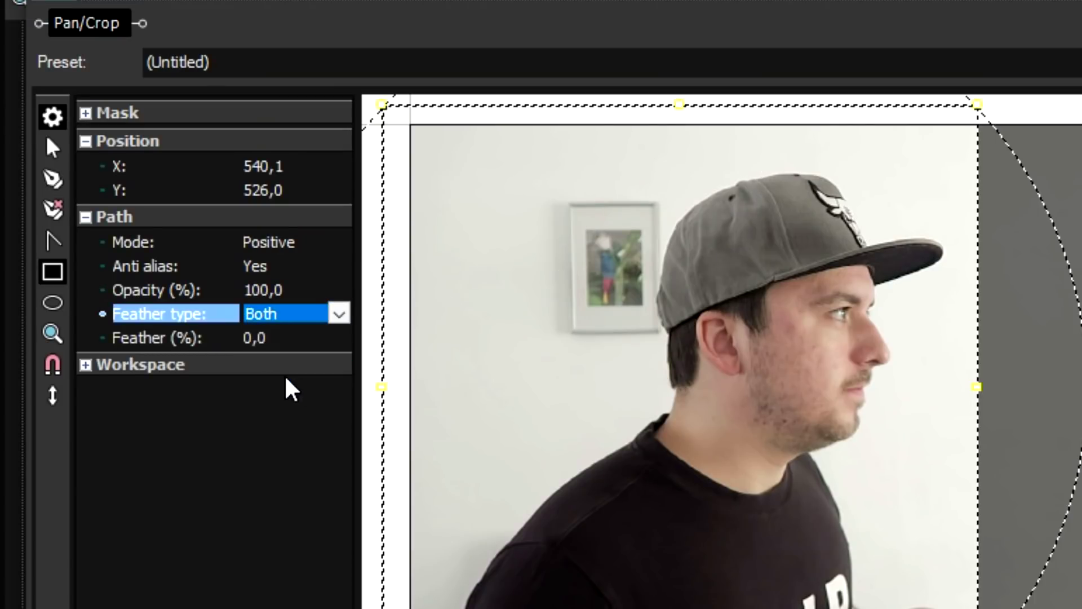
pyautogui.click(174, 338)
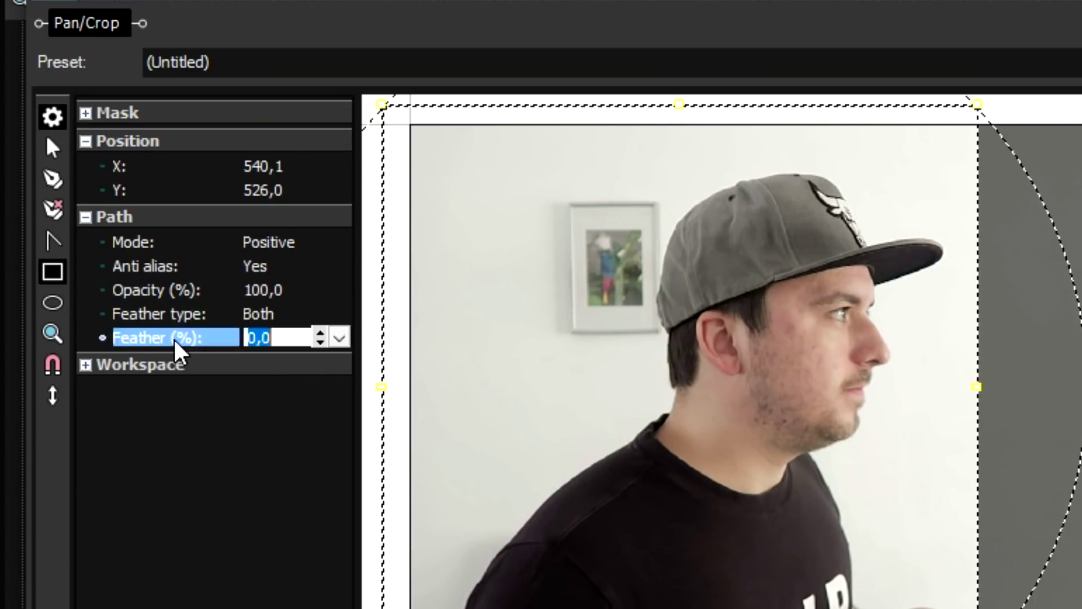
pyautogui.click(339, 337)
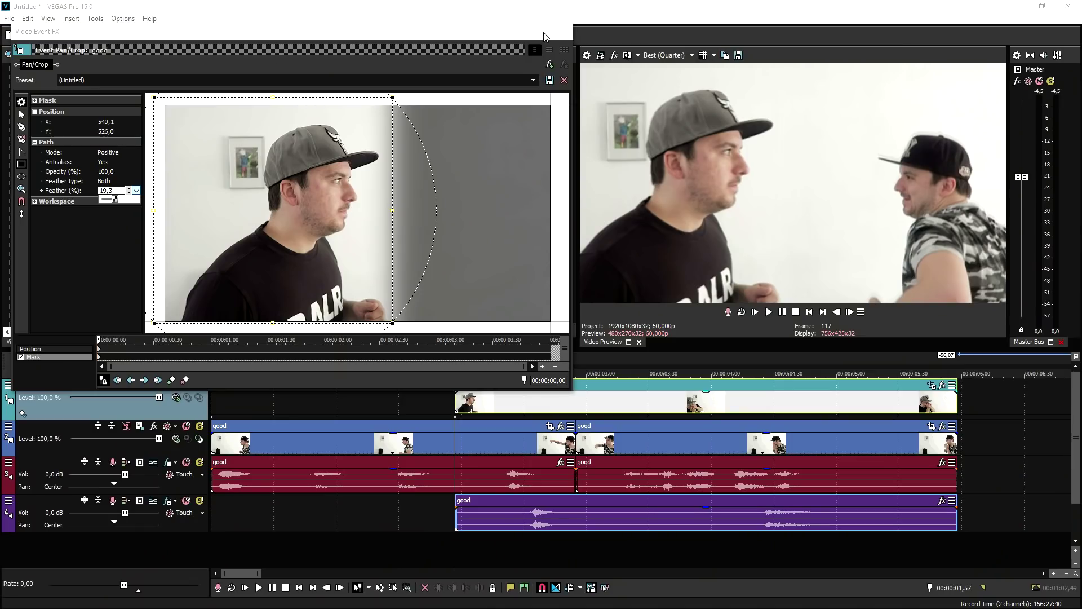
pyautogui.click(567, 35)
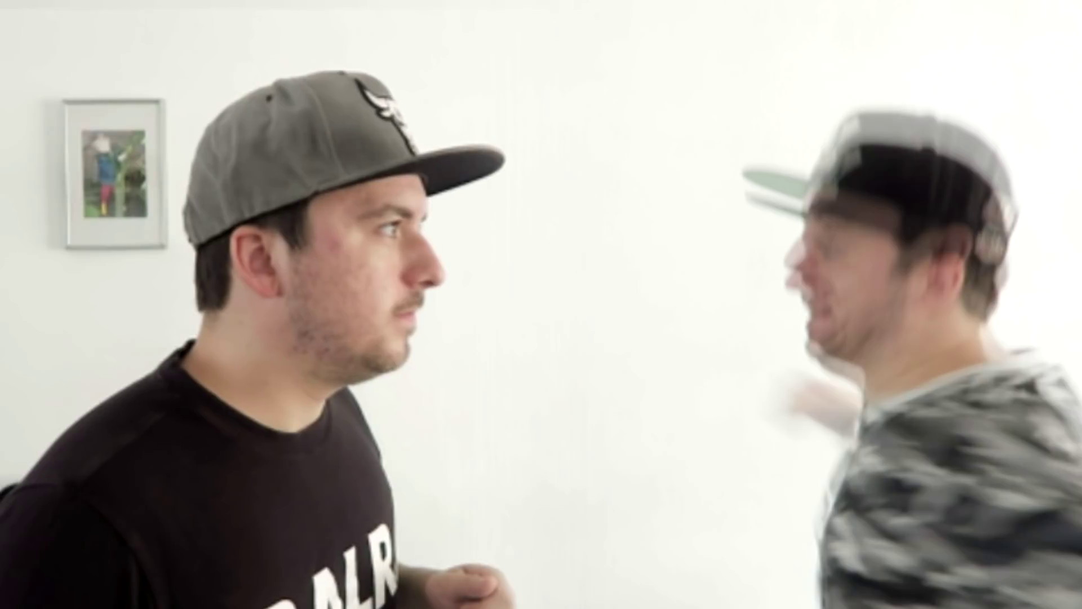
# Step through the punch frame by frame and split the first take's clip at frame 138 (00:00:02,18)
pyautogui.click(848, 313)
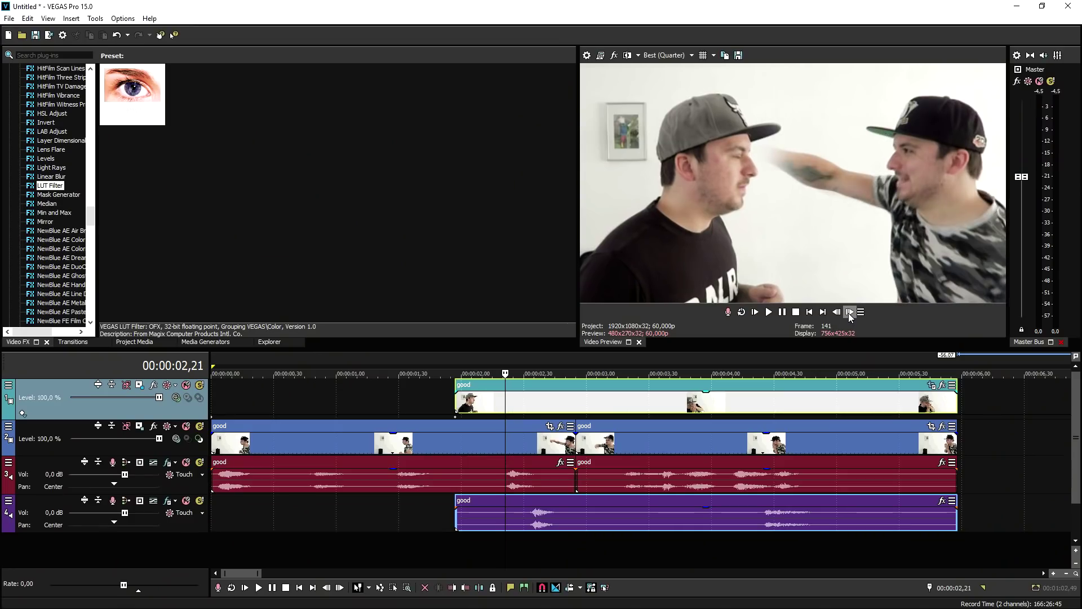
pyautogui.click(847, 313)
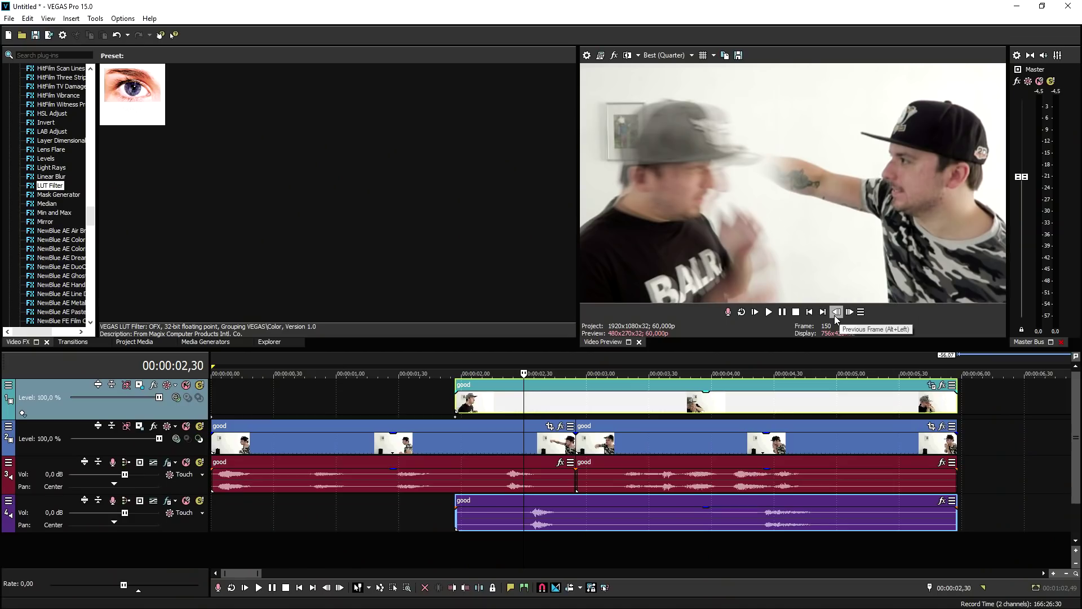
pyautogui.click(835, 312)
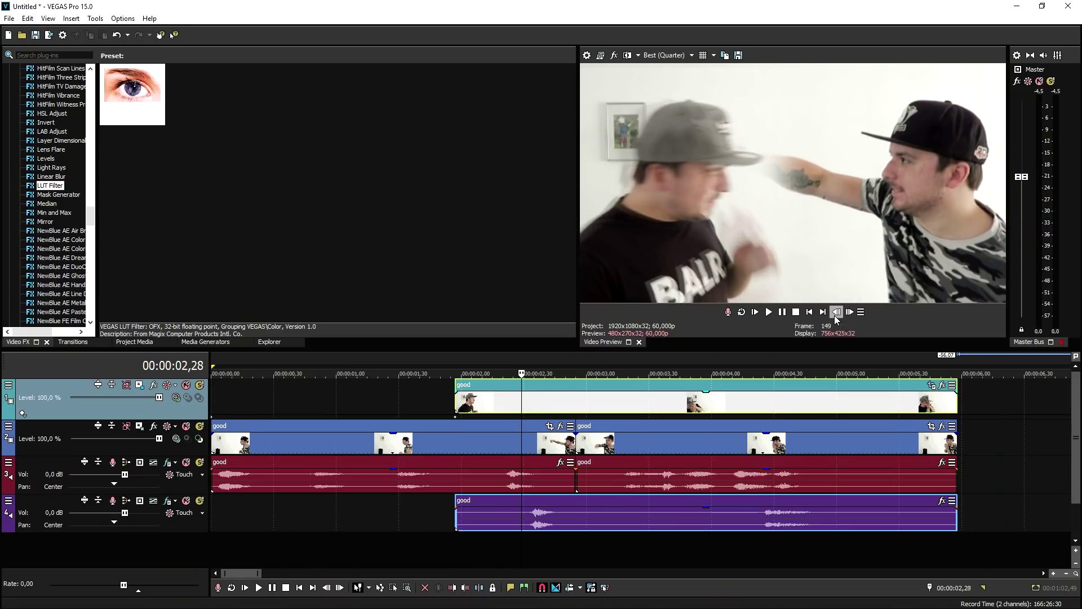
pyautogui.click(835, 312)
pyautogui.click(835, 313)
pyautogui.click(835, 313)
pyautogui.click(836, 313)
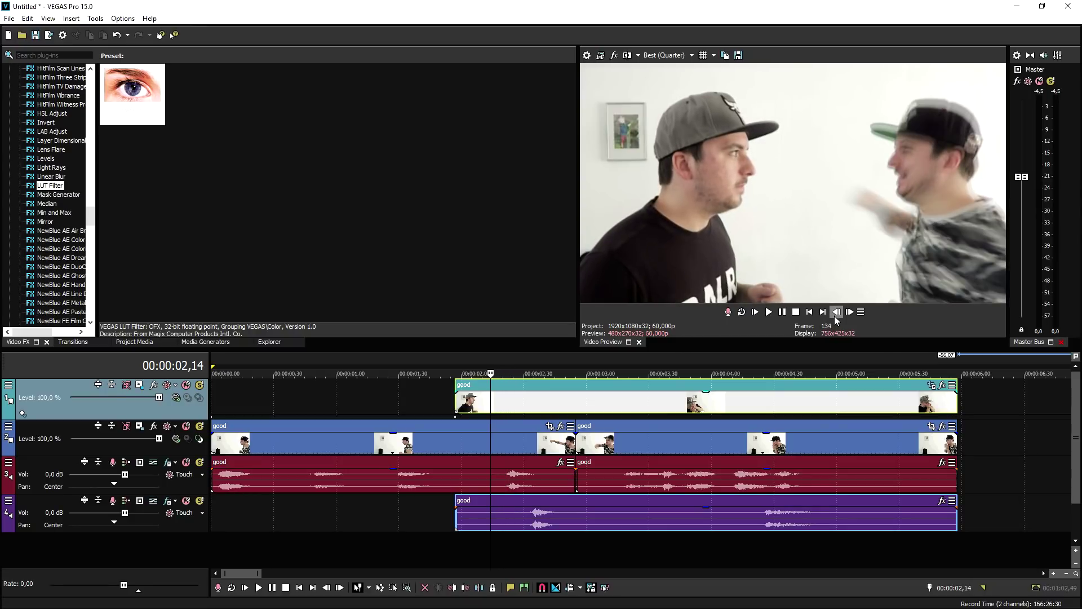
pyautogui.click(850, 313)
pyautogui.click(849, 312)
pyautogui.click(850, 313)
pyautogui.click(850, 313)
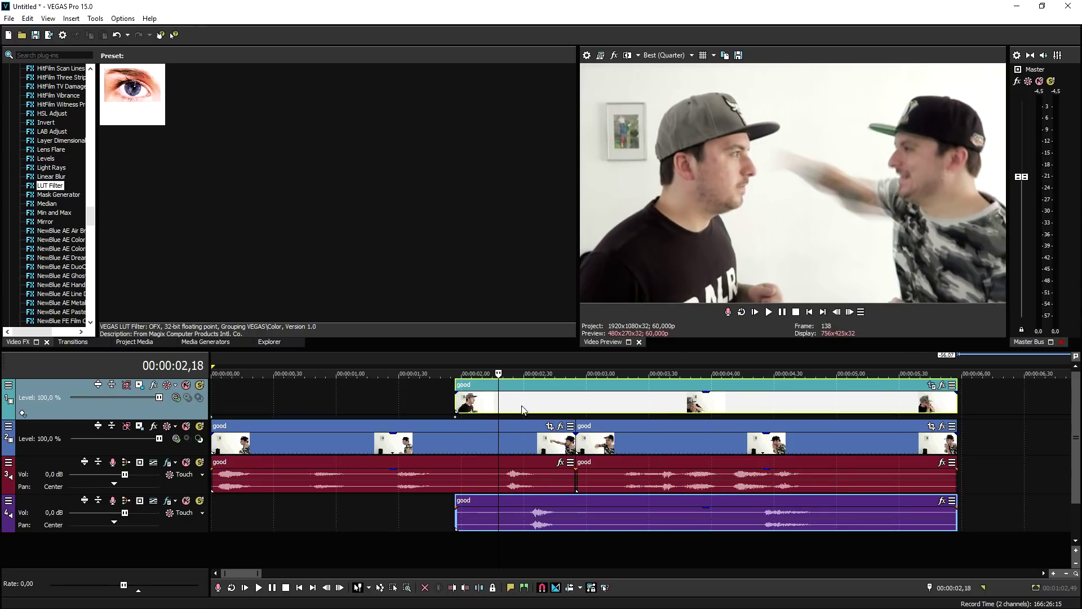
pyautogui.click(504, 442)
pyautogui.press('s')
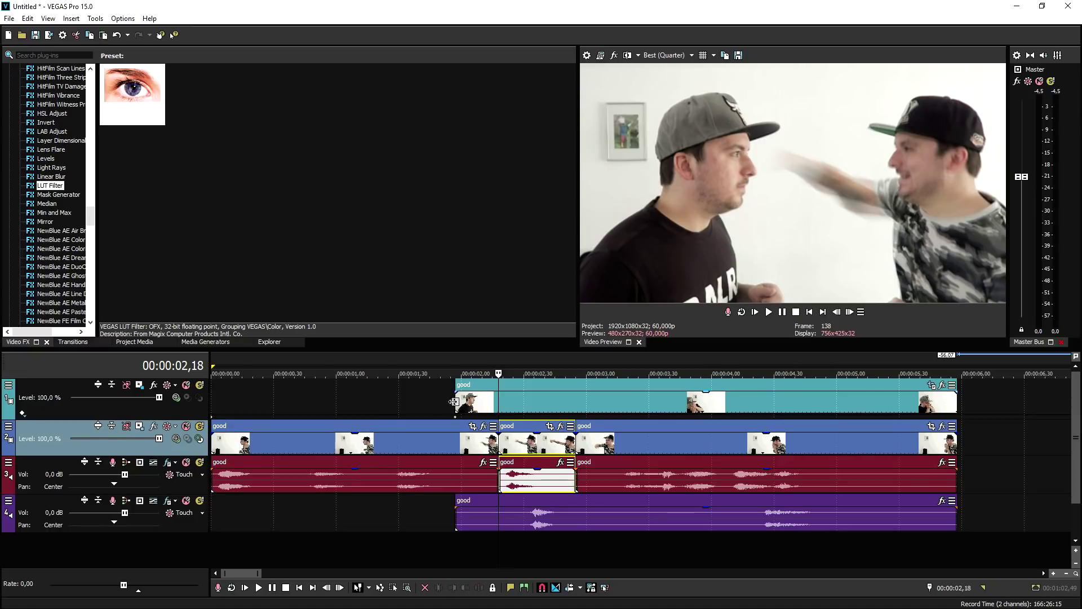
# Insert another video track above all others and paste a copy of the short punch segment onto it at 00:00:02,18
pyautogui.rightClick(454, 389)
pyautogui.click(462, 450)
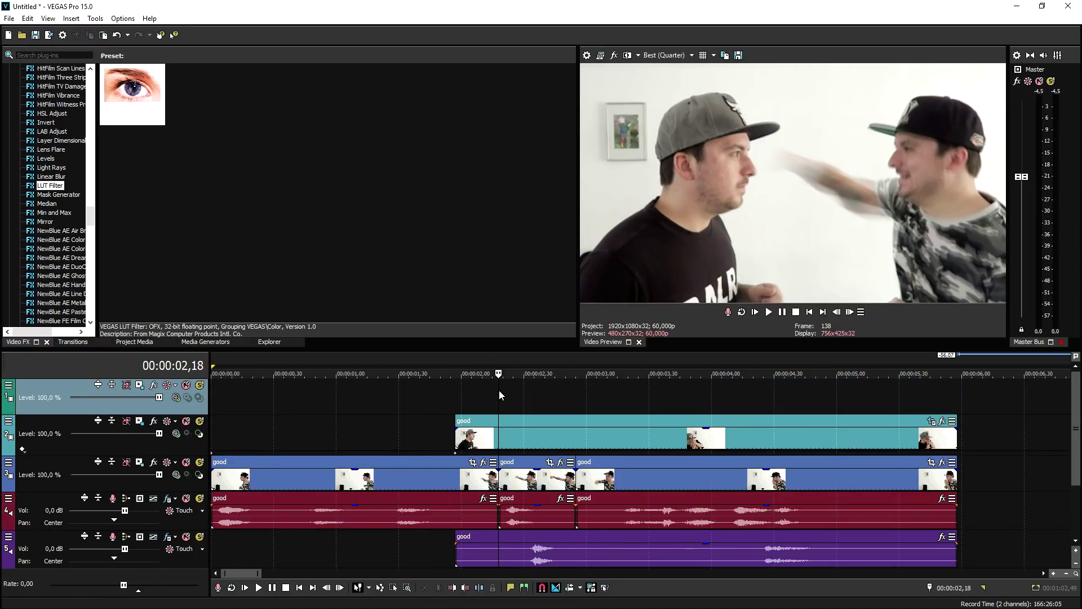
pyautogui.hotkey('ctrl', 'v')
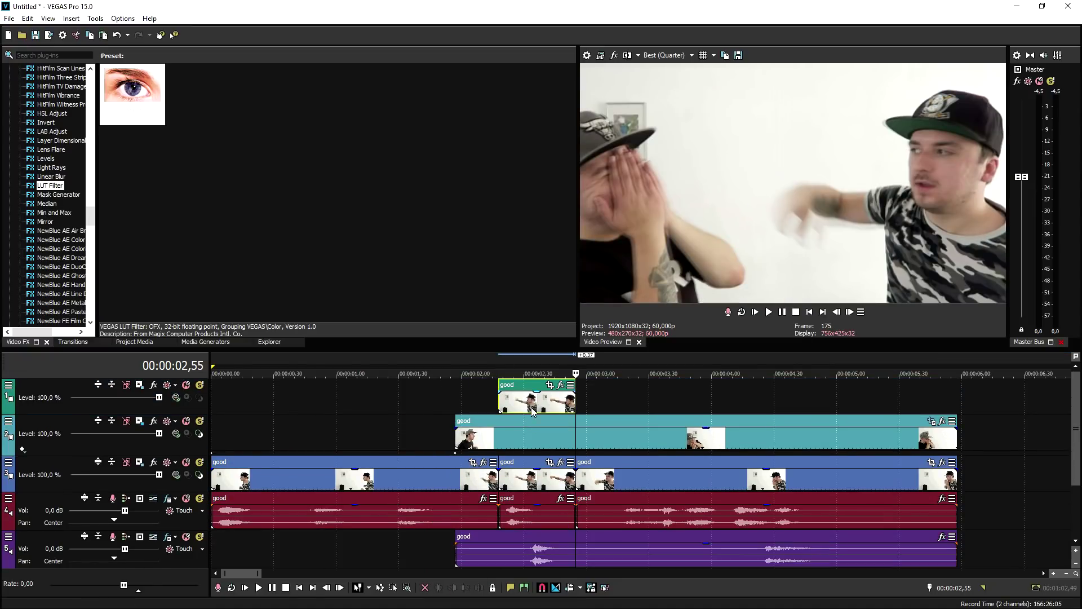
# Start an anchor mask on the pasted segment's first frame, outlining the punching man from the lower corner around his cap to his face
pyautogui.click(500, 406)
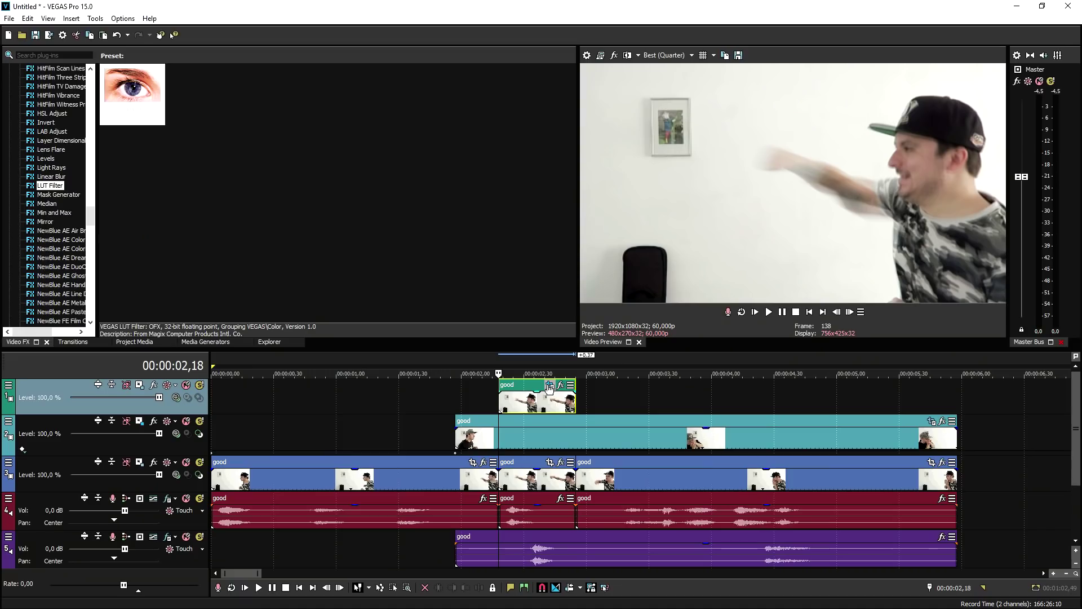
pyautogui.click(584, 262)
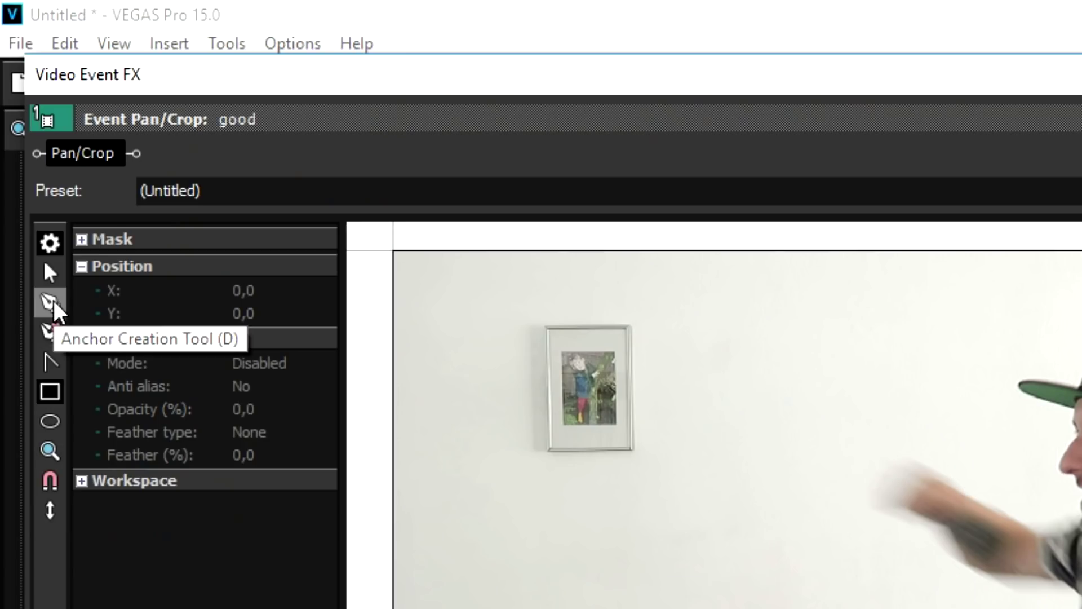
pyautogui.click(54, 303)
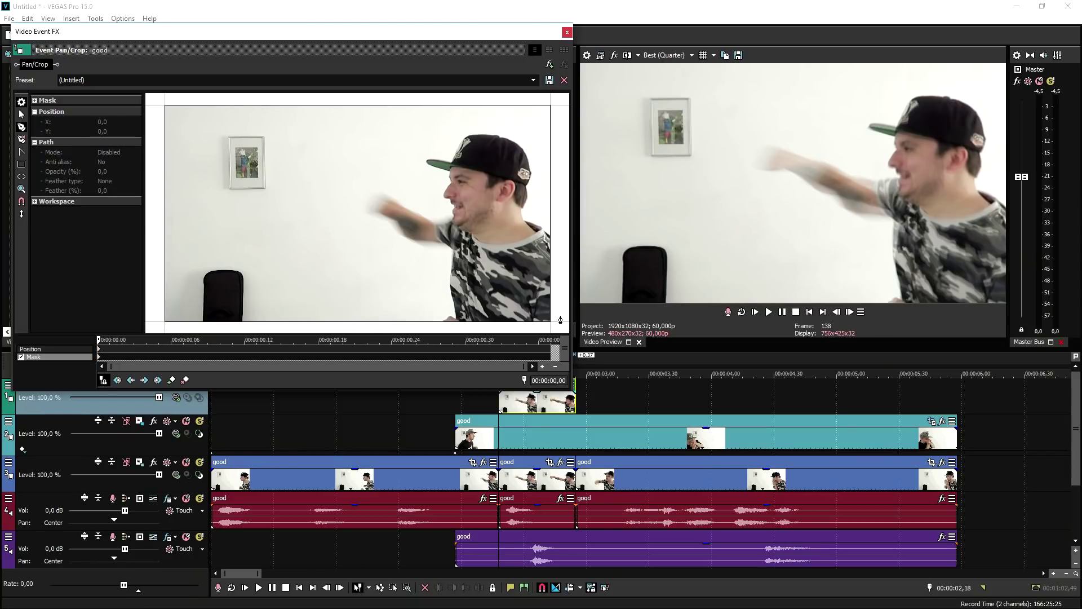
pyautogui.click(560, 316)
pyautogui.click(550, 157)
pyautogui.click(477, 125)
pyautogui.click(416, 134)
pyautogui.click(437, 197)
pyautogui.scroll(1, 437, 211)
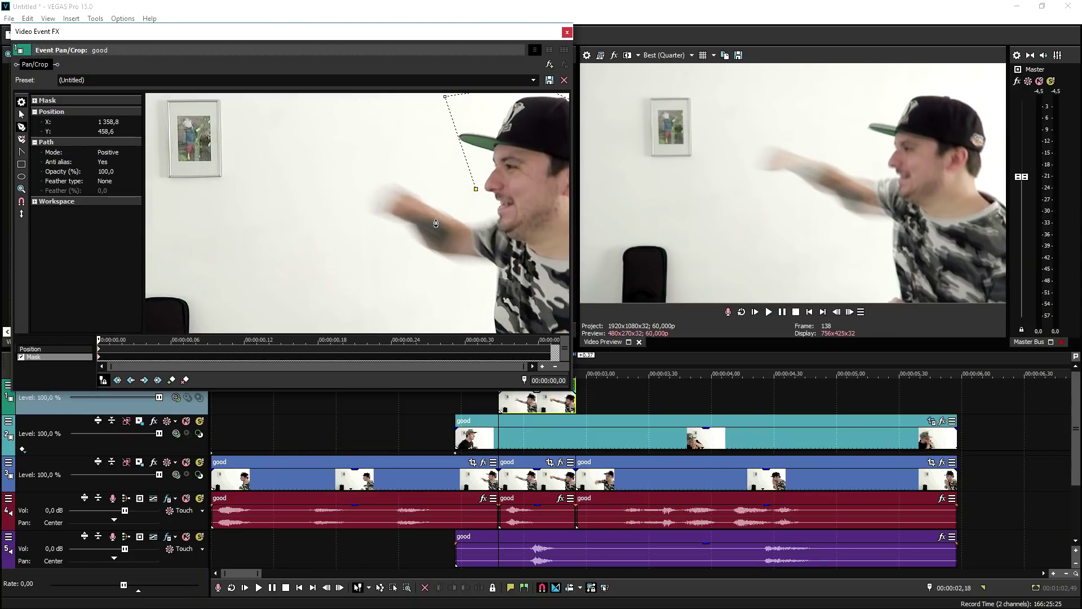
# Continue the first-frame mask with closely spaced anchors around the outstretched arm and fist
pyautogui.click(485, 215)
pyautogui.click(483, 229)
pyautogui.click(467, 226)
pyautogui.click(450, 214)
pyautogui.click(439, 211)
pyautogui.click(425, 204)
pyautogui.click(414, 197)
pyautogui.click(396, 200)
pyautogui.click(390, 210)
pyautogui.click(417, 224)
pyautogui.click(428, 246)
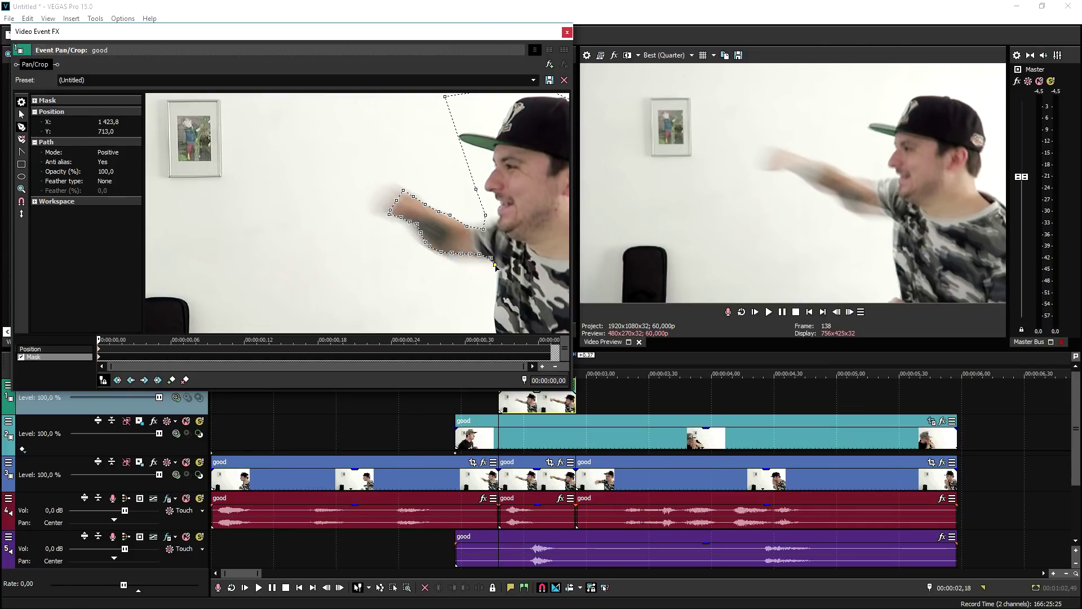
# Extend the first-frame mask down the front of the torso and below the image, closing it at its starting anchor
pyautogui.scroll(-3, 493, 279)
pyautogui.click(433, 292)
pyautogui.click(434, 322)
pyautogui.click(534, 319)
pyautogui.click(547, 310)
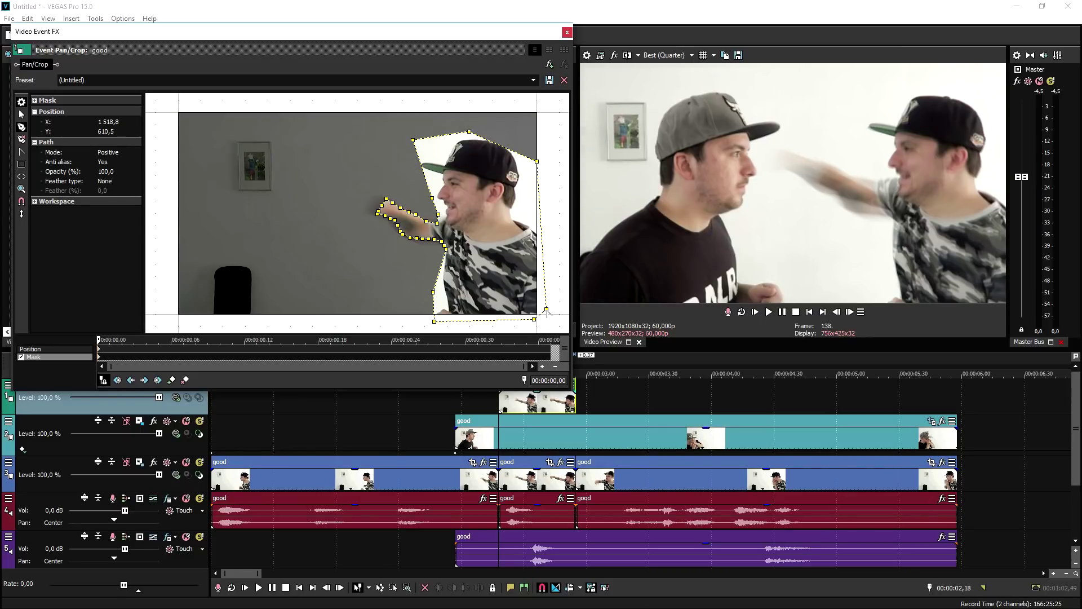
# Advance to frame 139, clear the carried-over mask and begin a new outline around the man's cap and face
pyautogui.click(841, 313)
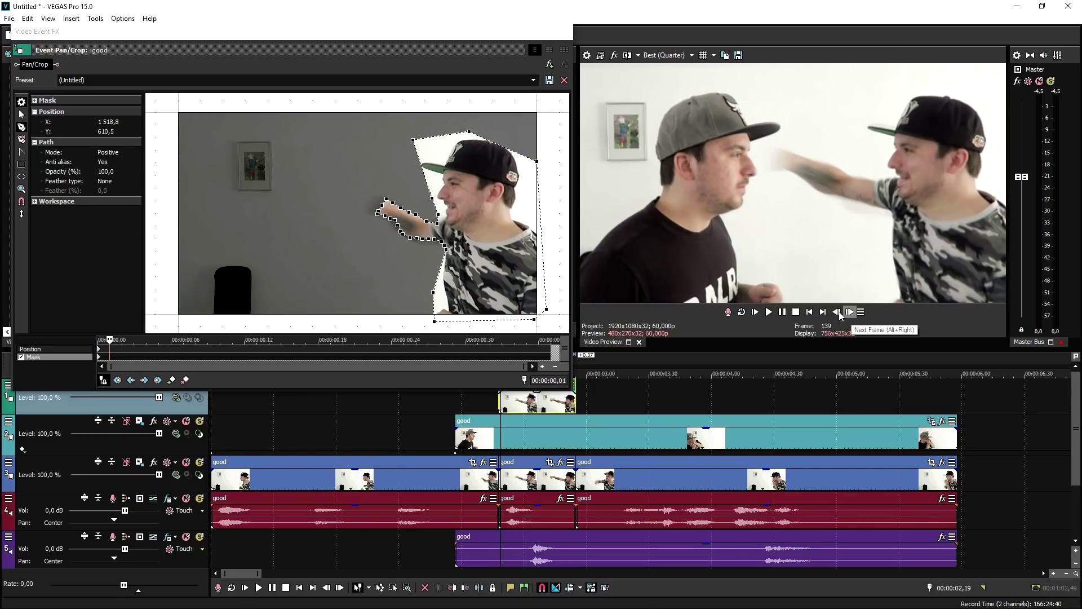
pyautogui.rightClick(461, 205)
pyautogui.click(462, 209)
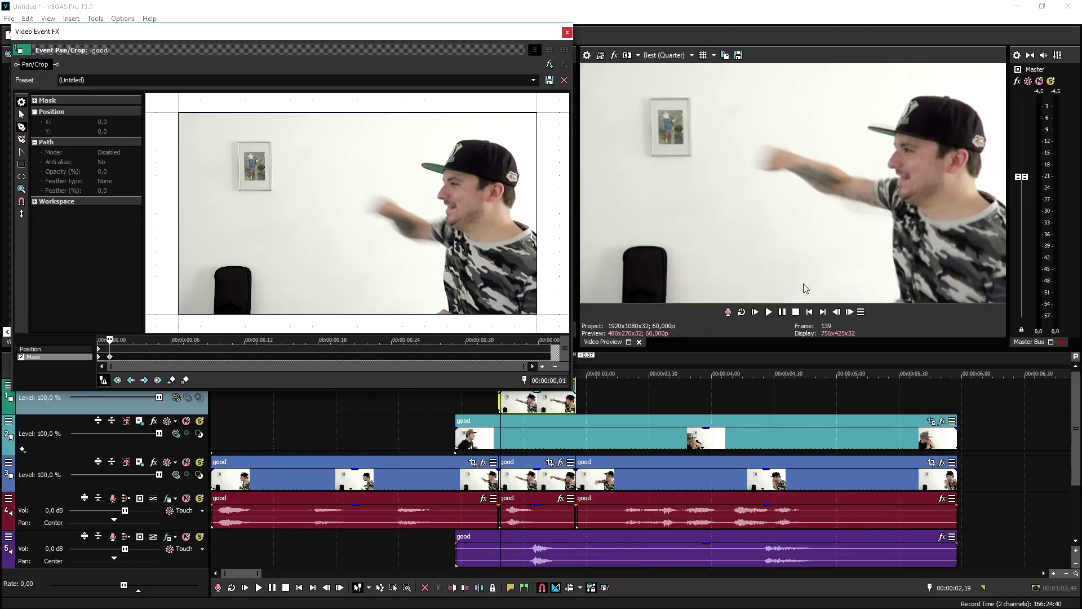
pyautogui.click(535, 199)
pyautogui.click(521, 141)
pyautogui.click(448, 125)
pyautogui.click(402, 137)
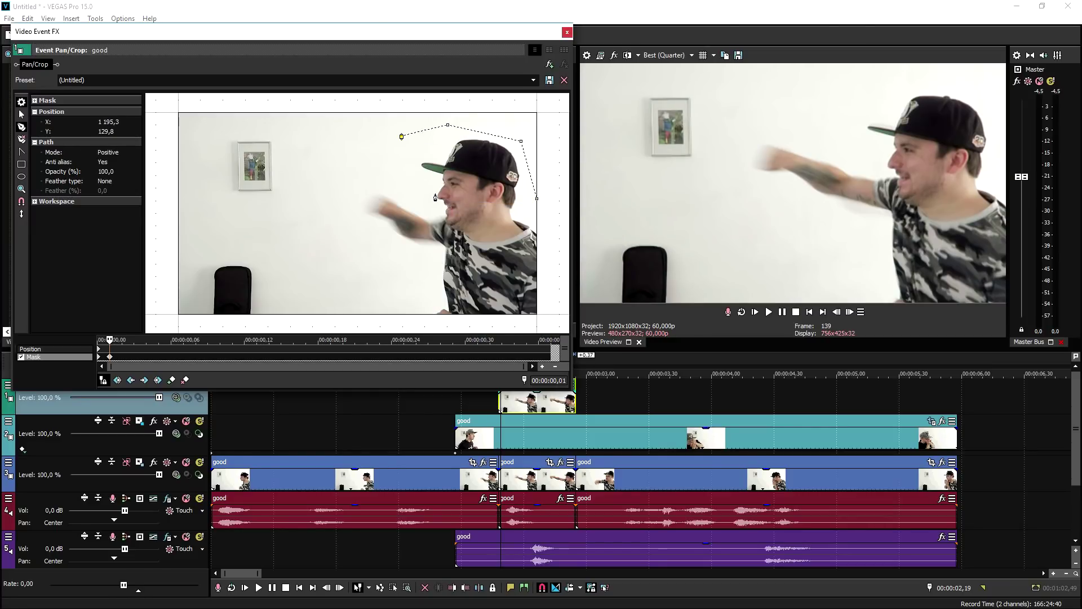
pyautogui.click(436, 195)
# Trace the frame 139 mask around the outstretched arm and blurred fist, back to the torso
pyautogui.scroll(1, 424, 227)
pyautogui.scroll(1, 435, 229)
pyautogui.click(458, 213)
pyautogui.click(453, 224)
pyautogui.click(429, 208)
pyautogui.click(411, 200)
pyautogui.click(399, 194)
pyautogui.click(392, 187)
pyautogui.click(378, 187)
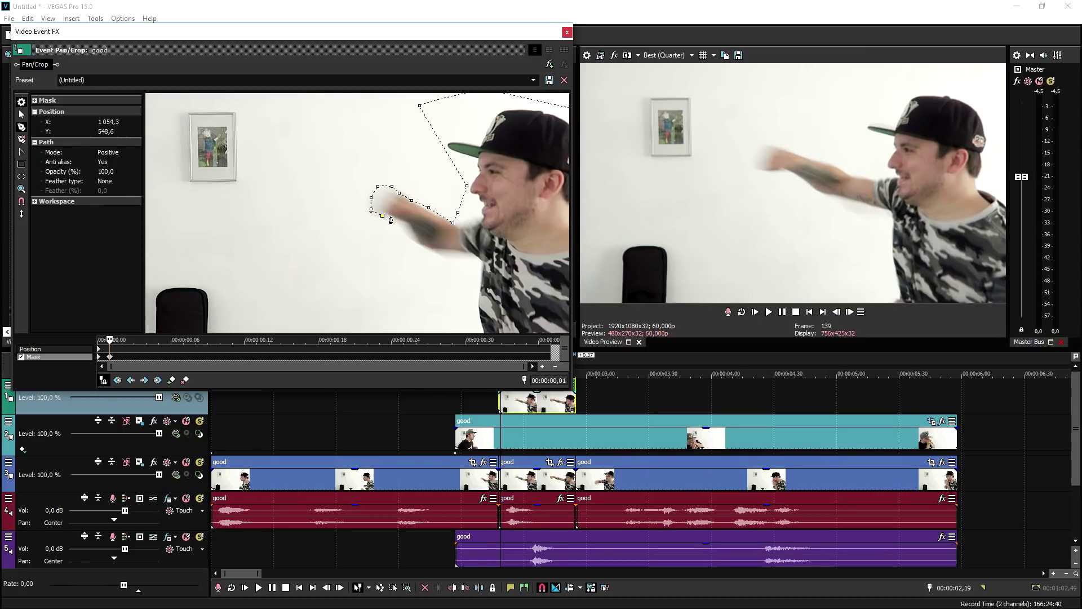
pyautogui.click(413, 230)
pyautogui.click(417, 240)
pyautogui.click(477, 257)
pyautogui.scroll(-1, 479, 294)
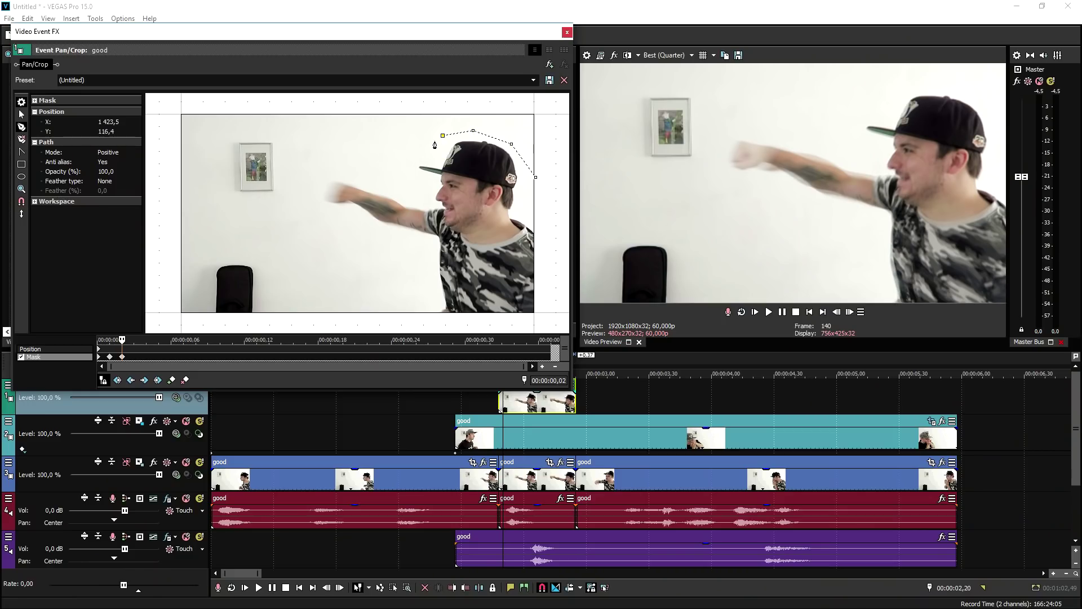
# Complete the frame 140 mask around the arm, fist and torso, closing it at its starting anchor
pyautogui.scroll(2, 414, 213)
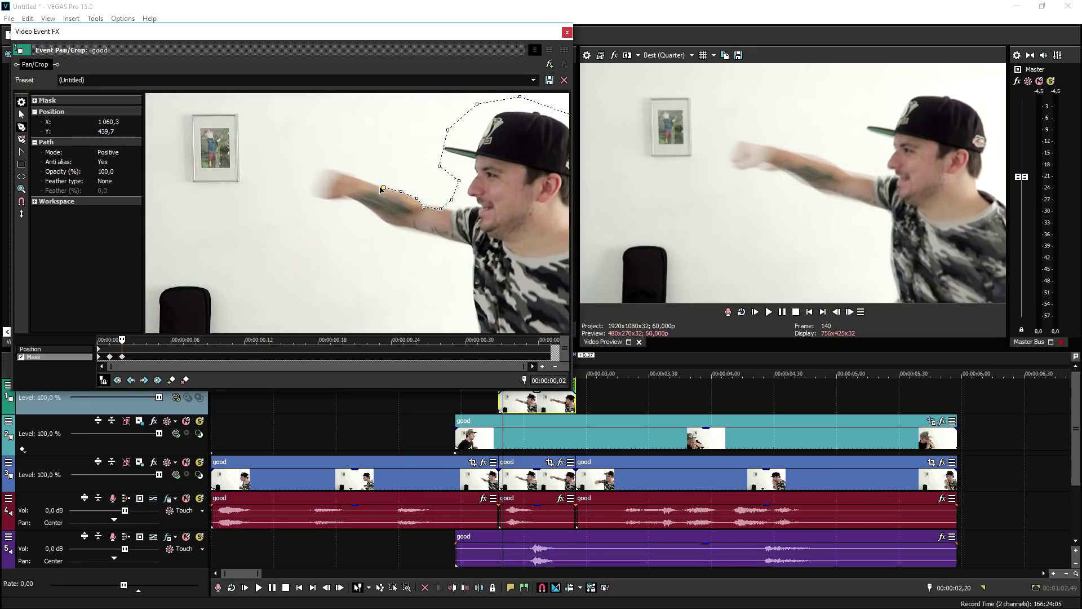
pyautogui.click(315, 176)
pyautogui.click(313, 186)
pyautogui.click(328, 198)
pyautogui.click(336, 198)
pyautogui.scroll(-2, 472, 261)
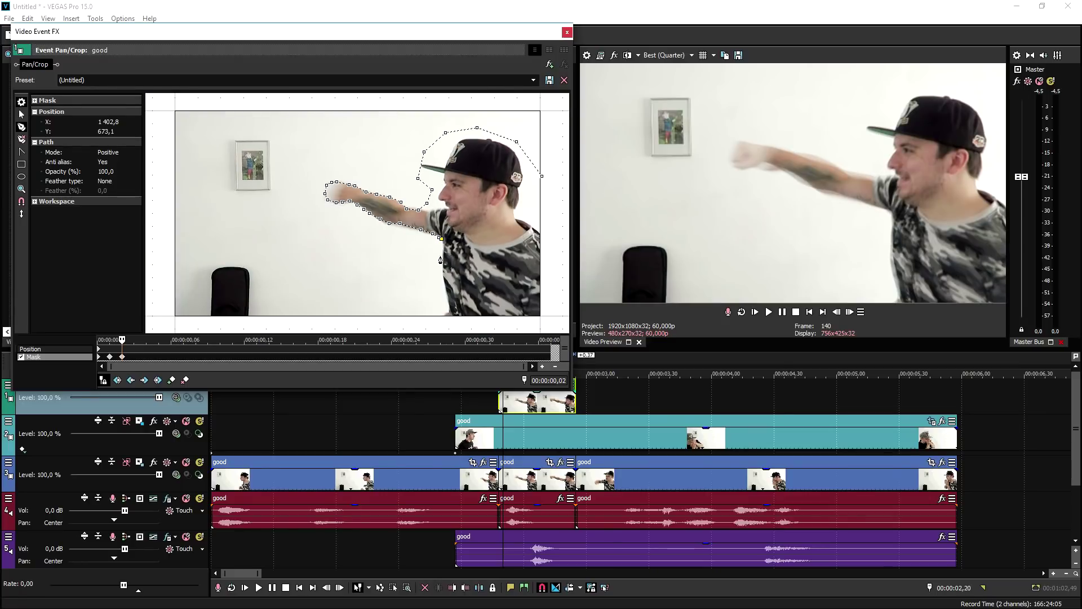
pyautogui.click(553, 210)
pyautogui.click(541, 176)
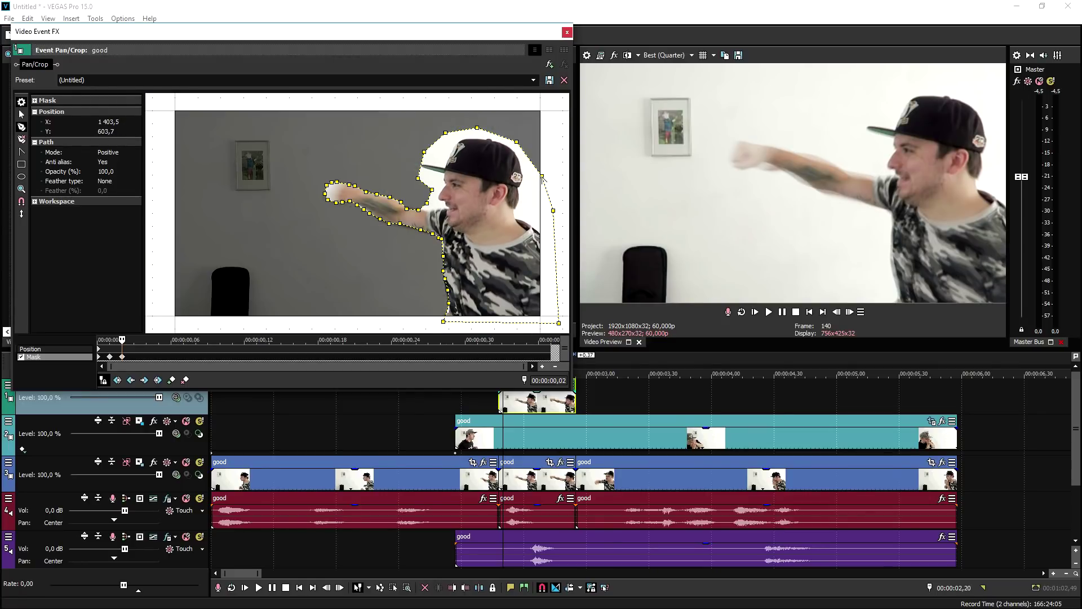
# Advance to frame 141, clear the carried-over mask and begin a new outline around the man's cap and face
pyautogui.click(849, 313)
pyautogui.rightClick(460, 186)
pyautogui.click(478, 194)
pyautogui.click(509, 139)
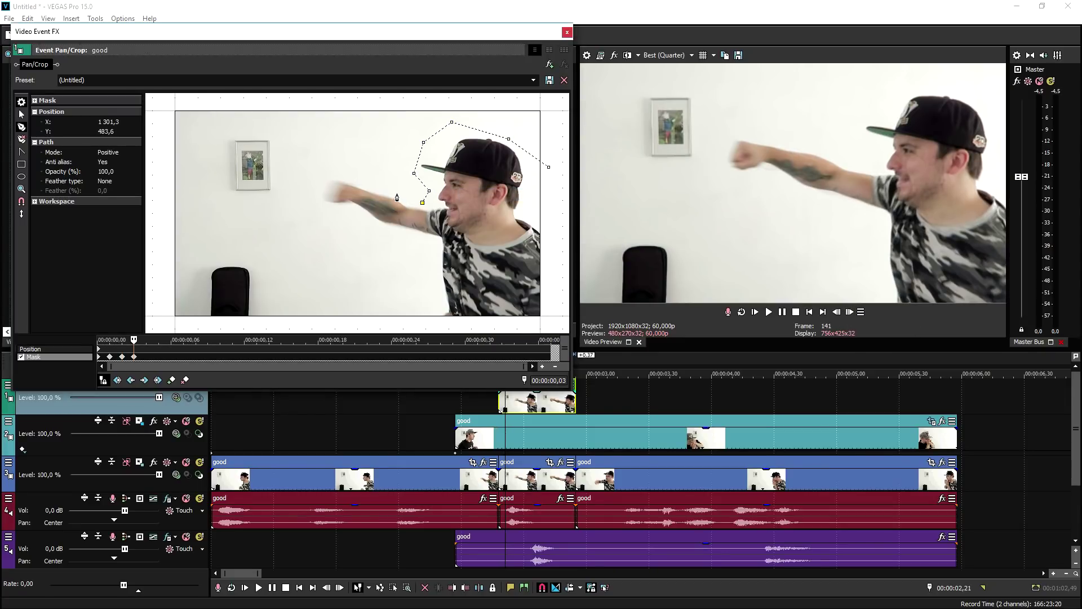
pyautogui.scroll(2, 358, 194)
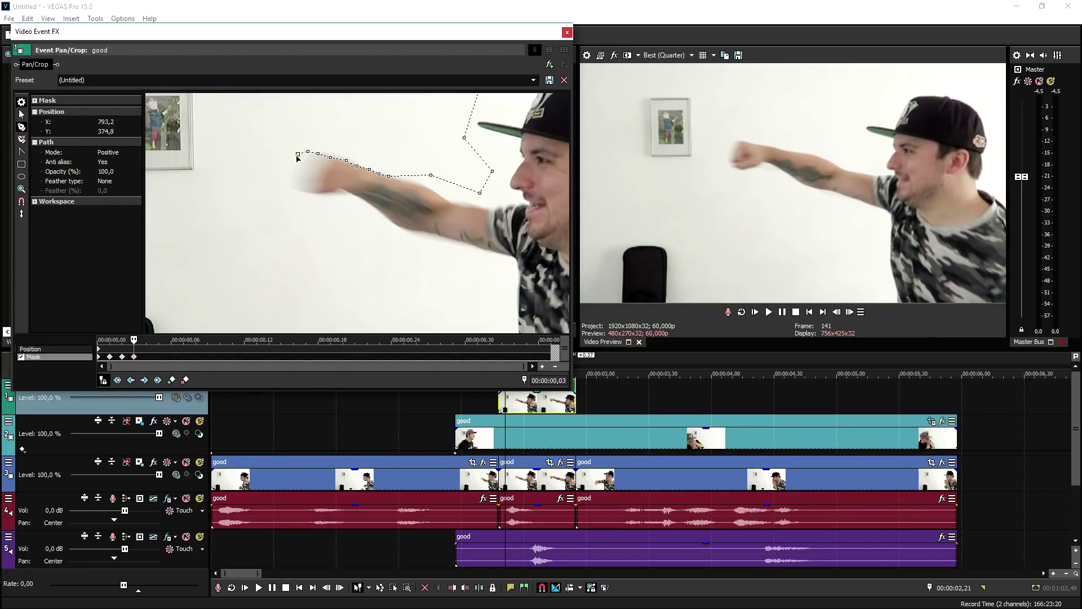
# Trace the frame 141 mask around the arm, blurred fist and torso, closing it outside the image at its starting anchor
pyautogui.click(336, 189)
pyautogui.click(341, 189)
pyautogui.click(467, 241)
pyautogui.click(489, 248)
pyautogui.scroll(-3, 516, 261)
pyautogui.click(424, 260)
pyautogui.click(430, 316)
pyautogui.click(534, 318)
pyautogui.click(547, 204)
pyautogui.click(533, 174)
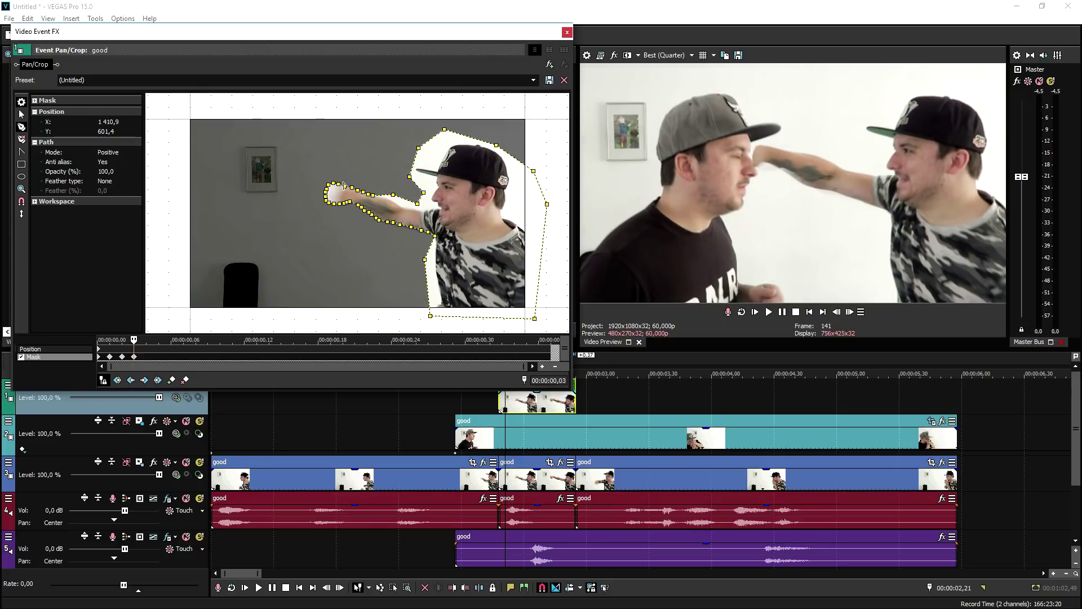
# Advance to frame 142, clear the carried-over mask and outline the cap and face down to the upper edge of the arm
pyautogui.click(850, 312)
pyautogui.rightClick(394, 176)
pyautogui.click(416, 184)
pyautogui.click(526, 162)
pyautogui.click(504, 137)
pyautogui.scroll(4, 421, 205)
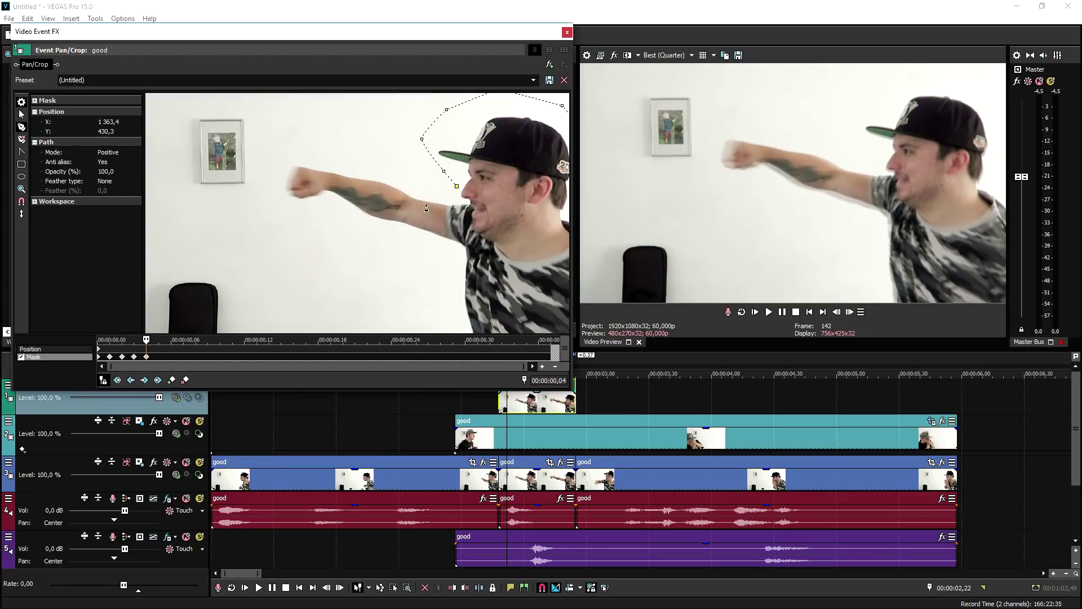
pyautogui.click(491, 202)
pyautogui.click(462, 198)
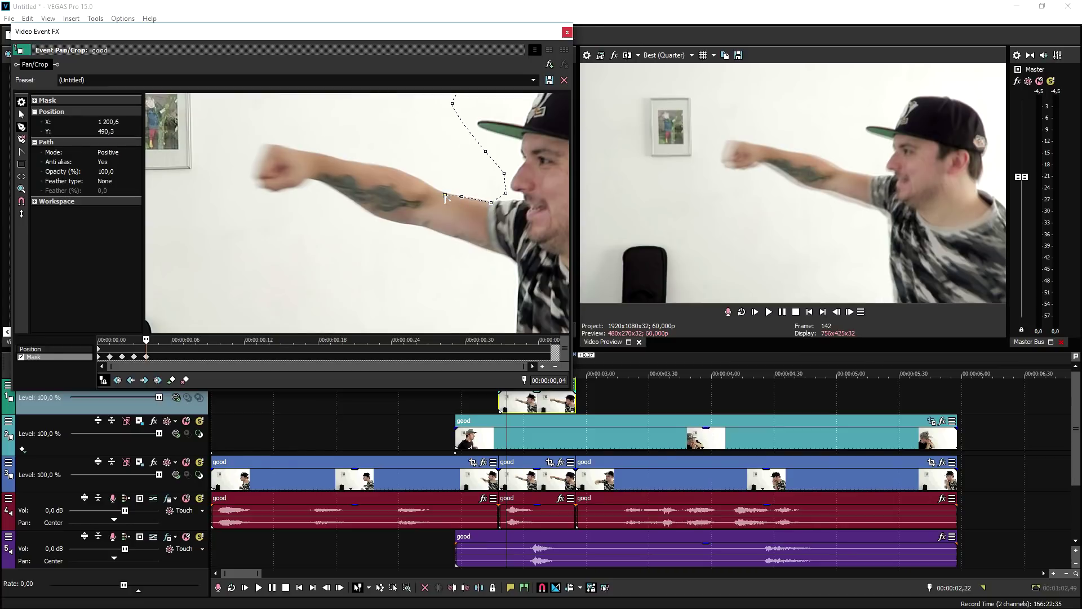
# Trace the frame 142 mask along the top of the arm, around the fist and back along the arm's underside
pyautogui.click(416, 177)
pyautogui.click(393, 168)
pyautogui.click(365, 164)
pyautogui.click(343, 159)
pyautogui.click(322, 154)
pyautogui.click(303, 150)
pyautogui.click(262, 143)
pyautogui.click(264, 190)
pyautogui.click(273, 191)
pyautogui.click(320, 181)
pyautogui.click(338, 191)
pyautogui.click(370, 213)
pyautogui.click(391, 221)
pyautogui.click(430, 230)
pyautogui.click(477, 246)
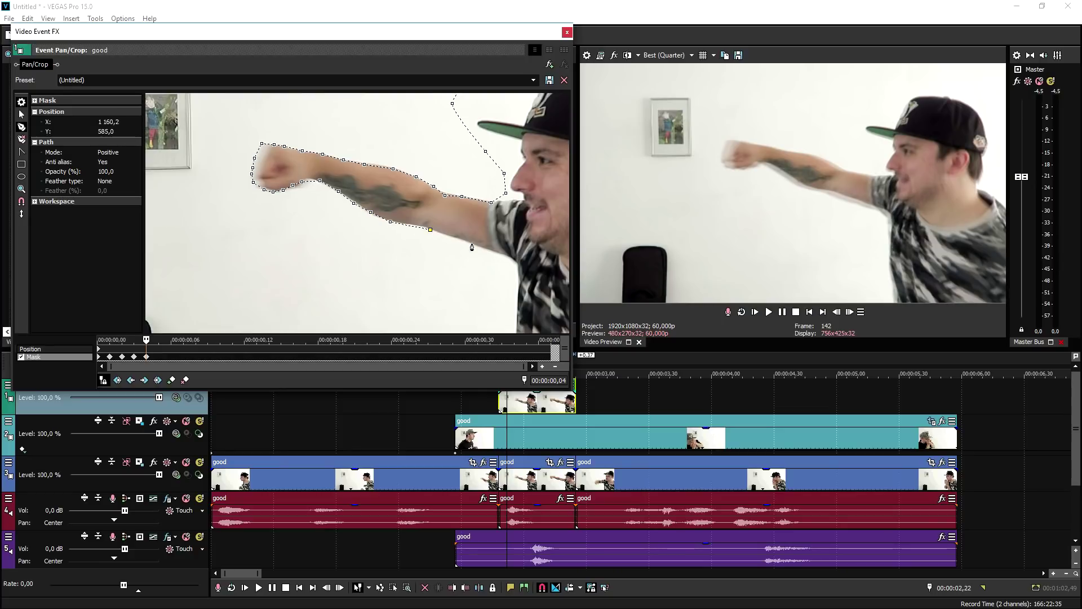
# Extend the frame 142 mask down the torso and below the image, close it at its starting anchor and leave the Pan/Crop window
pyautogui.scroll(-3, 475, 264)
pyautogui.scroll(-2, 475, 264)
pyautogui.click(422, 276)
pyautogui.click(435, 324)
pyautogui.click(506, 326)
pyautogui.click(564, 326)
pyautogui.click(563, 177)
pyautogui.click(546, 155)
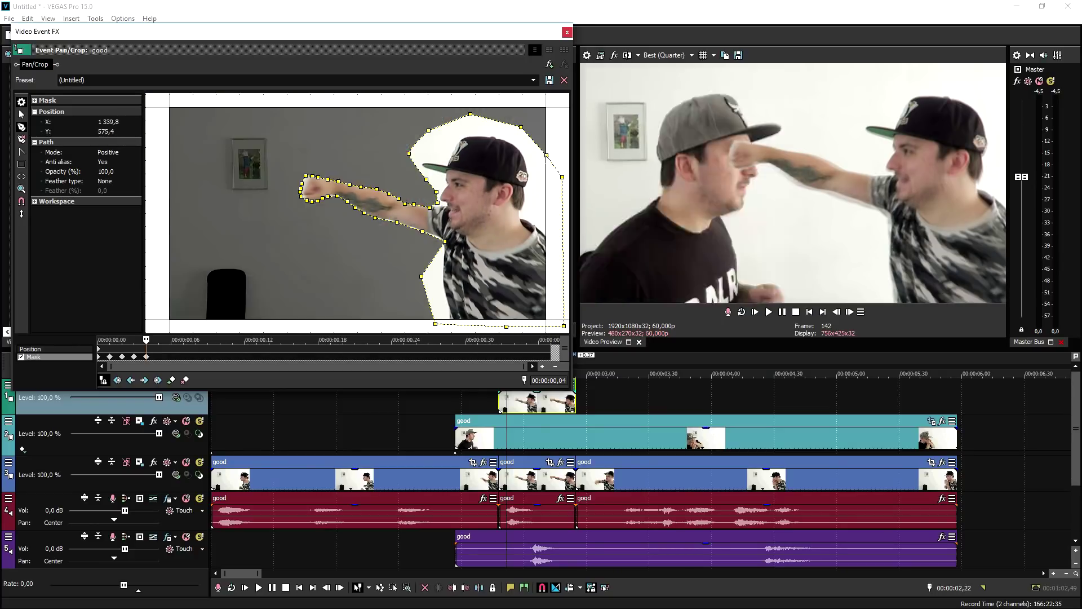
pyautogui.click(566, 33)
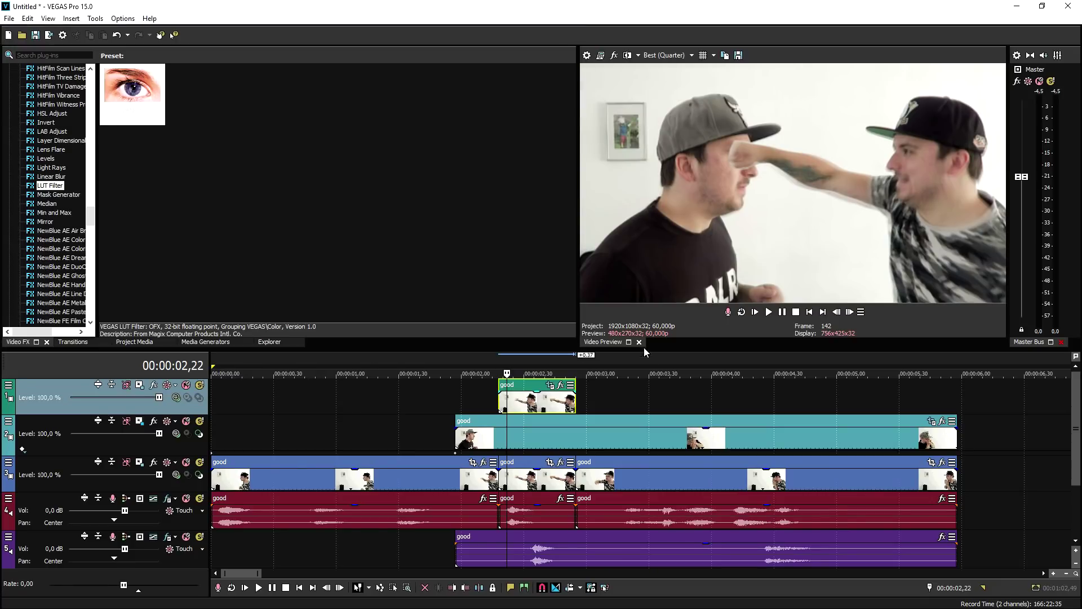
# Split the masked top clip at frame 142, delete the part after the cut and preview the result
pyautogui.scroll(3, 563, 417)
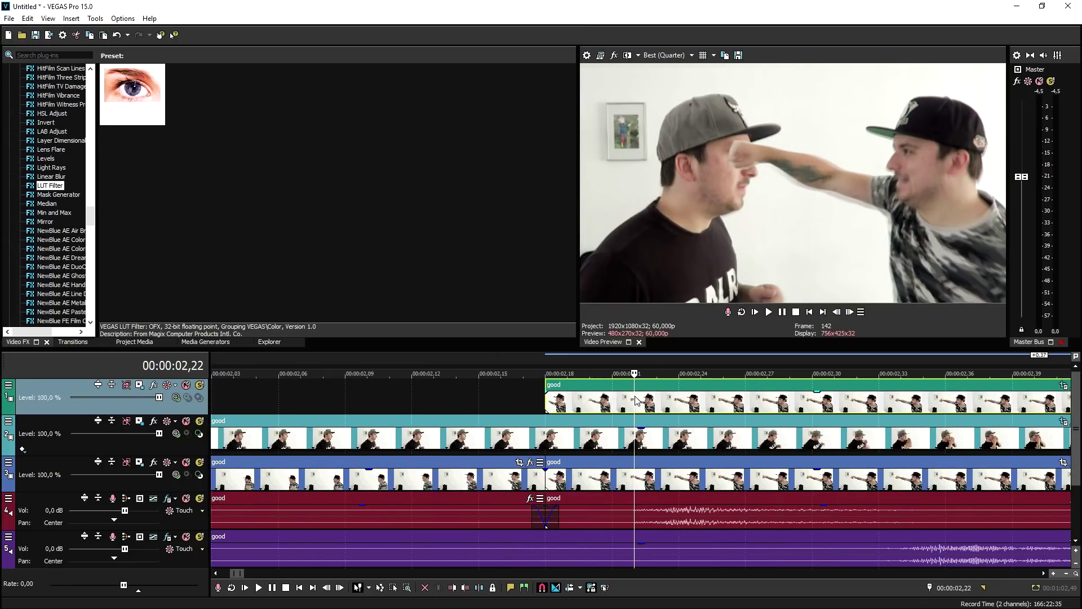
pyautogui.press('s')
pyautogui.press('Delete')
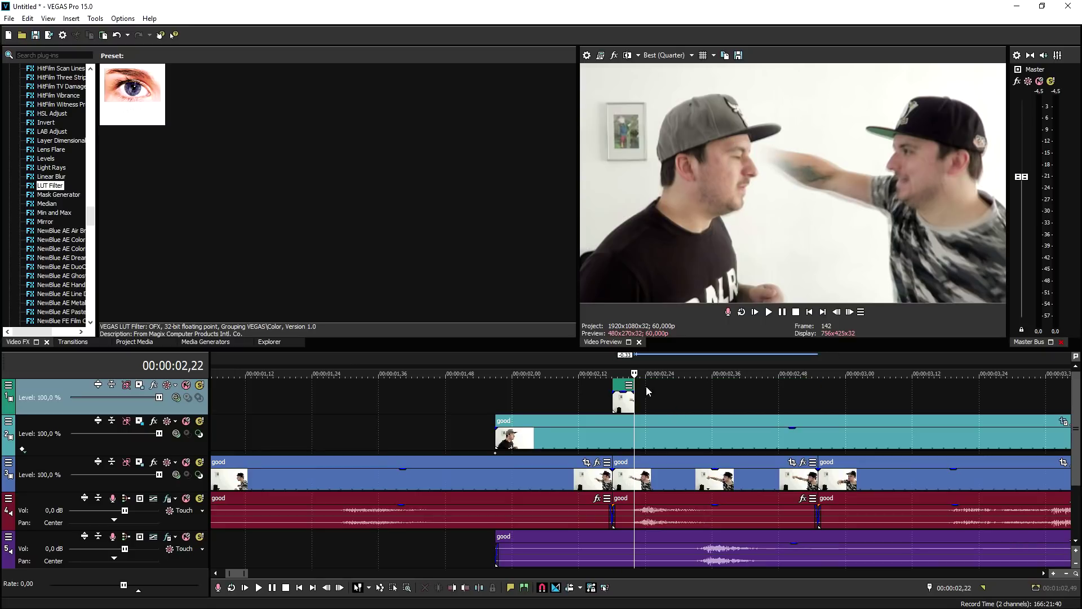
pyautogui.press('space')
pyautogui.press('space')
# Split the short background clip at the masked clip's end, delete its remainder and move the following clip up to the cut
pyautogui.click(642, 484)
pyautogui.press('s')
pyautogui.scroll(-1, 641, 485)
pyautogui.press('Delete')
pyautogui.moveTo(803, 479); pyautogui.dragTo(667, 480)
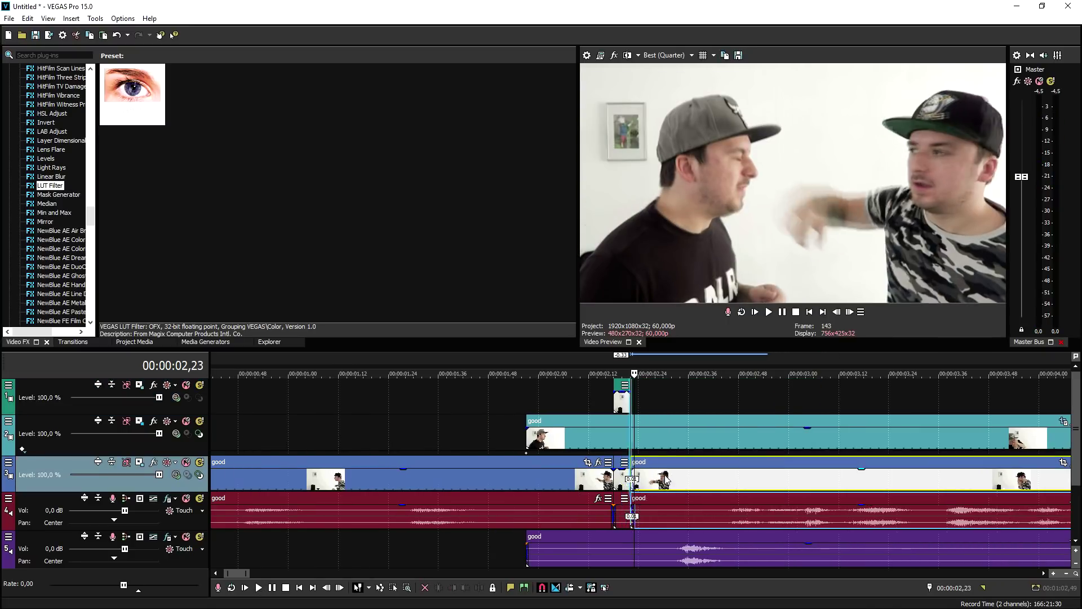
# Play back the shortened punch sequence from before the hit
pyautogui.press('space')
pyautogui.click(506, 364)
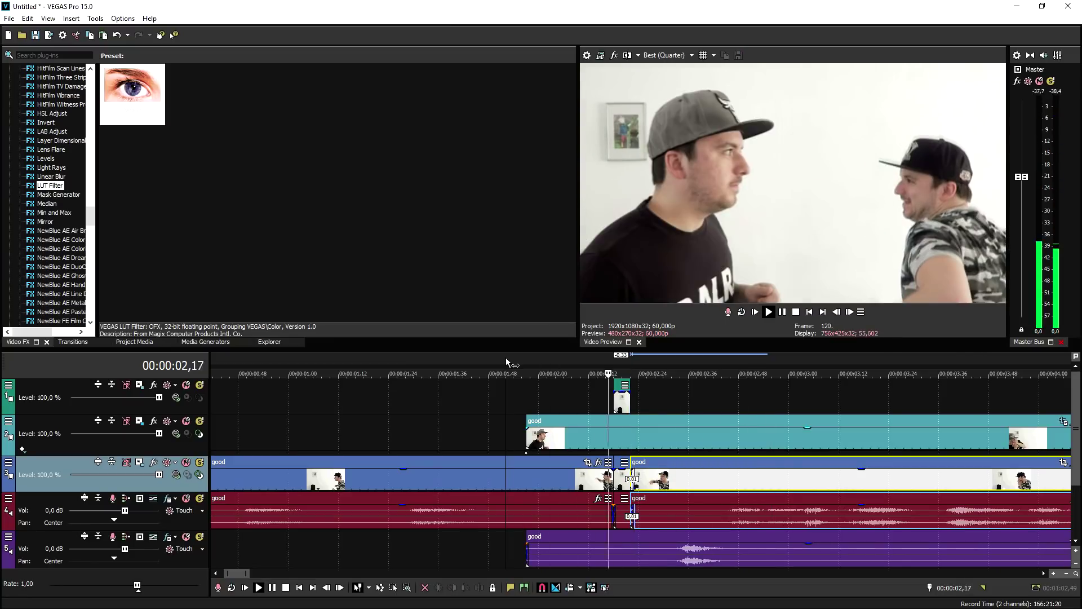
pyautogui.click(506, 363)
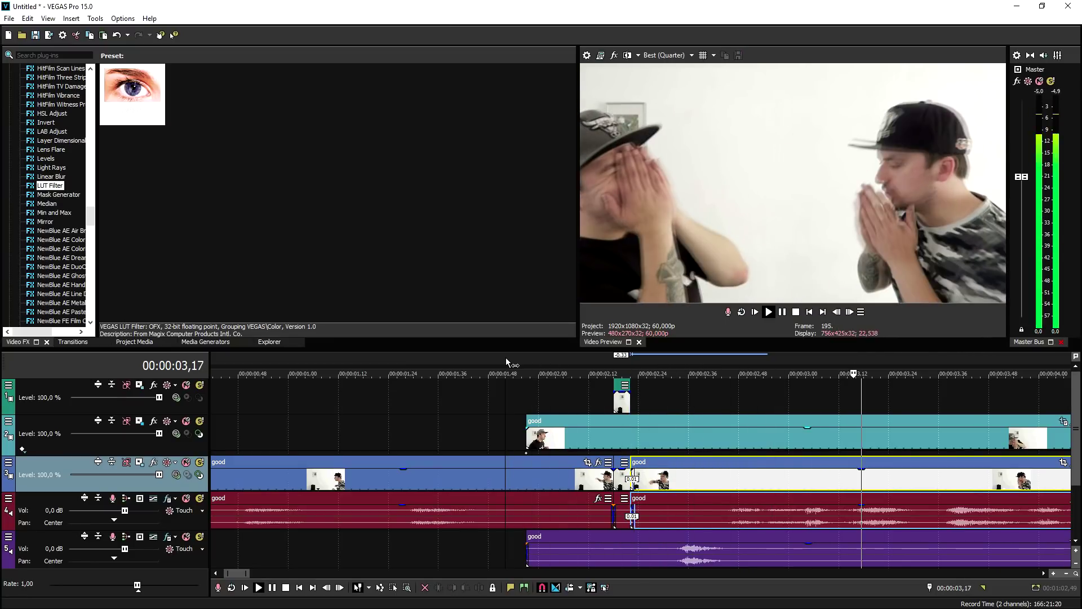
# Move the second actor's clip and its audio earlier so they start at 00:00:01,25
pyautogui.click(505, 357)
pyautogui.click(392, 357)
pyautogui.moveTo(695, 434); pyautogui.dragTo(561, 434)
pyautogui.press('space')
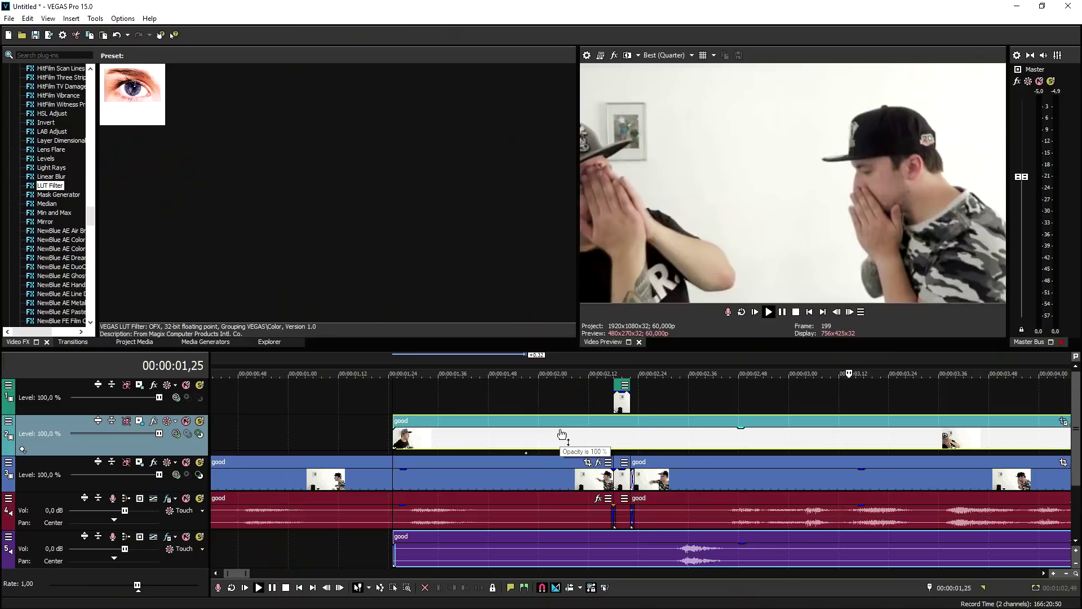
pyautogui.press('space')
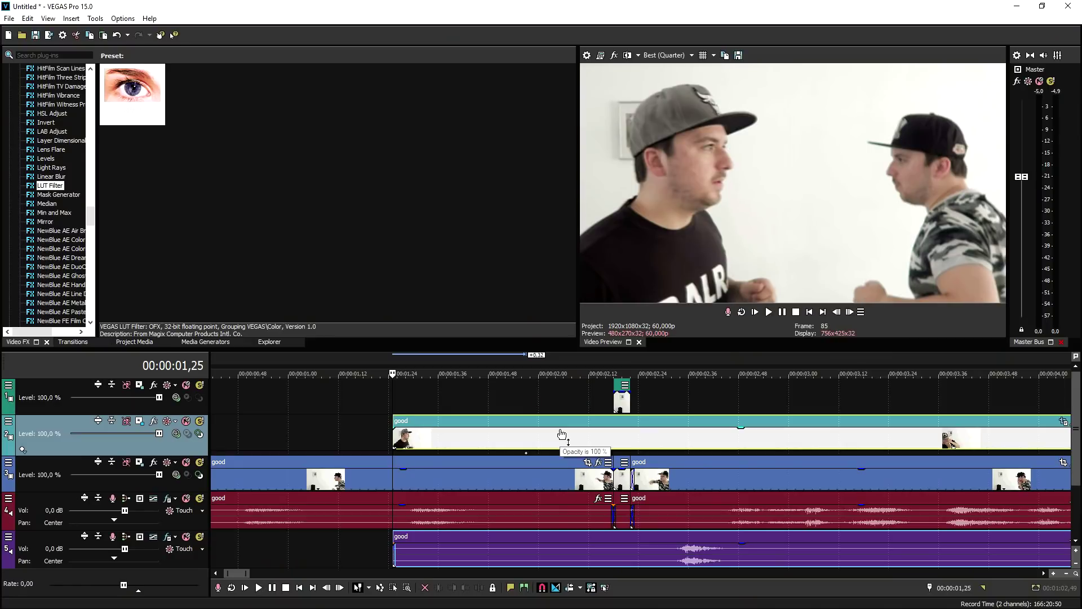
# Select the time range from the project start to 00:00:06,14, covering the whole clone sequence, for rendering
pyautogui.scroll(-5, 584, 420)
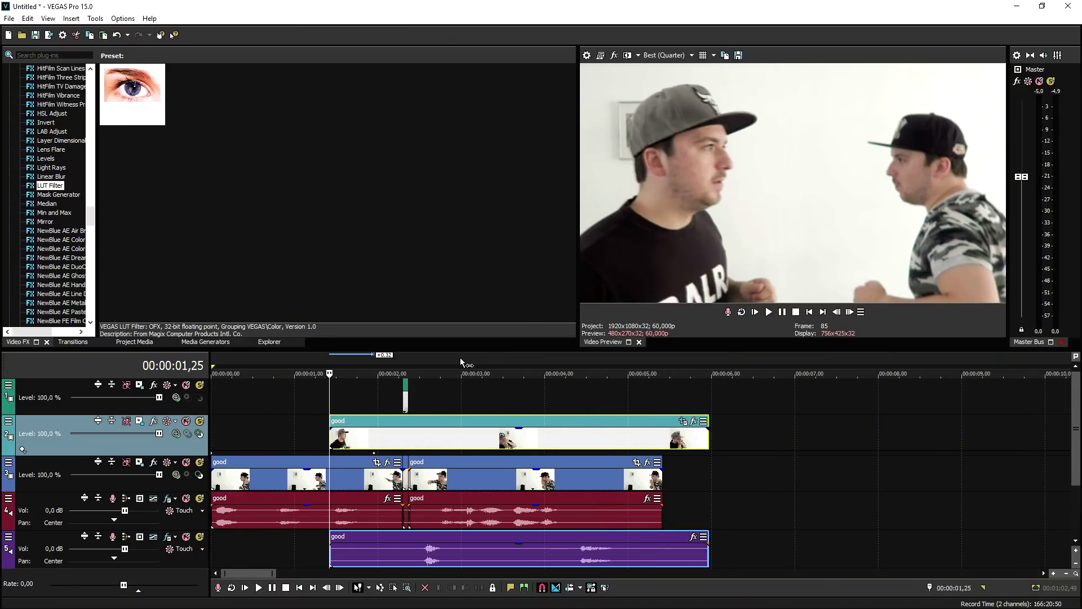
pyautogui.scroll(-2, 285, 359)
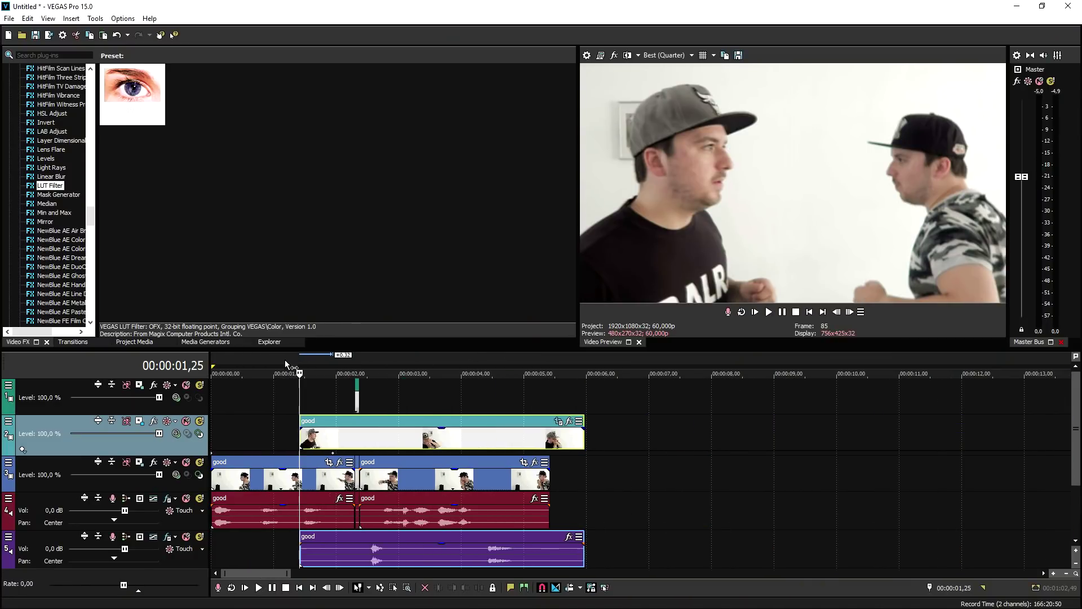
pyautogui.click(261, 360)
pyautogui.click(823, 312)
pyautogui.click(809, 312)
pyautogui.moveTo(210, 357); pyautogui.dragTo(485, 370)
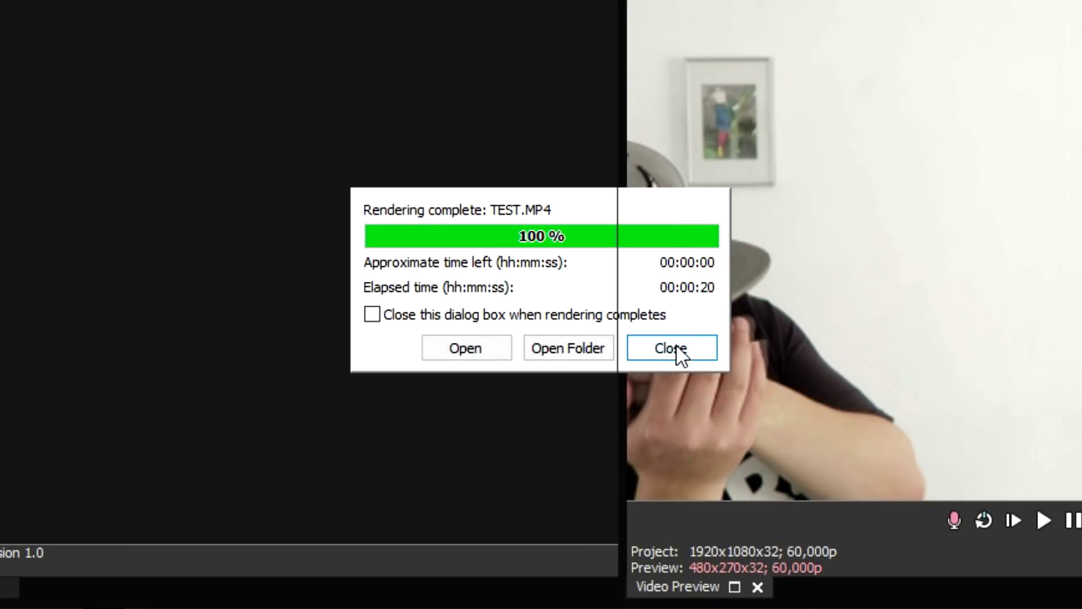
# Dismiss the finished TEST.MP4 render dialog and delete all clips from the timeline
pyautogui.click(674, 348)
pyautogui.moveTo(600, 364); pyautogui.dragTo(359, 366)
pyautogui.moveTo(204, 353); pyautogui.dragTo(204, 353)
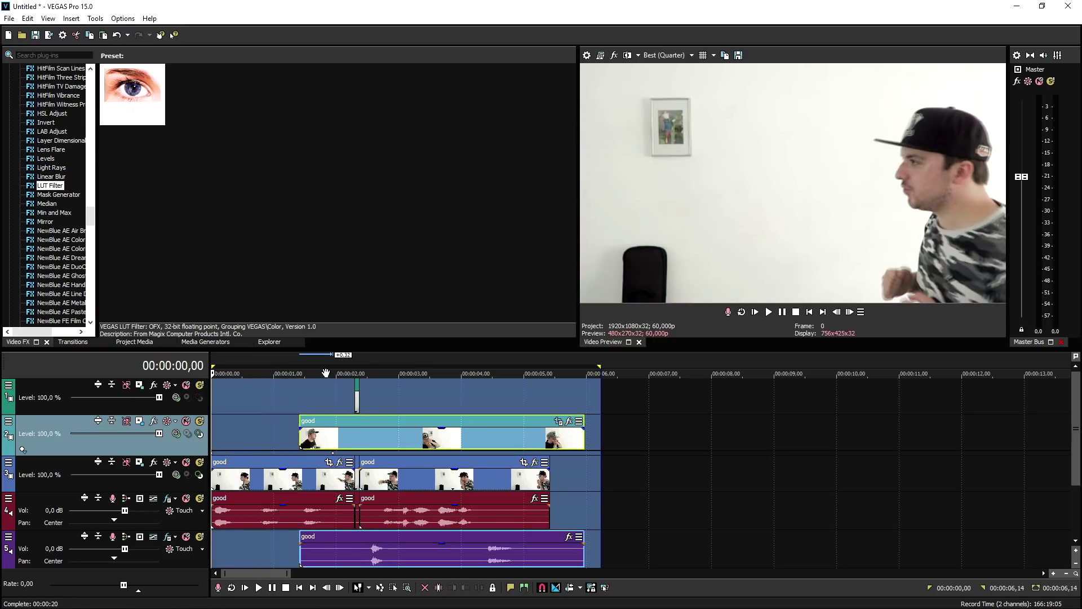
pyautogui.press('Delete')
pyautogui.press('Delete')
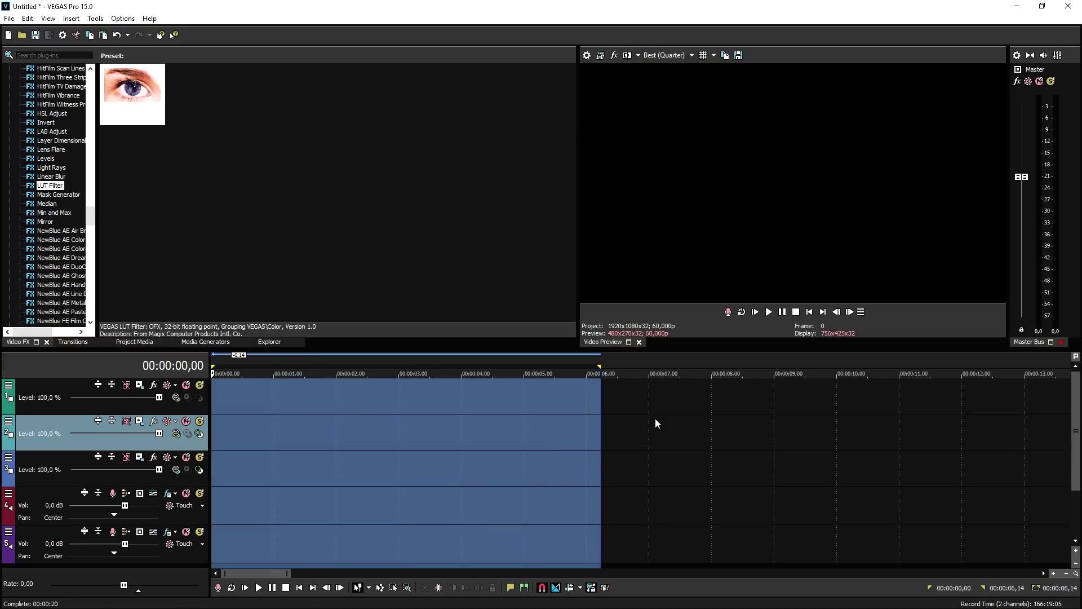
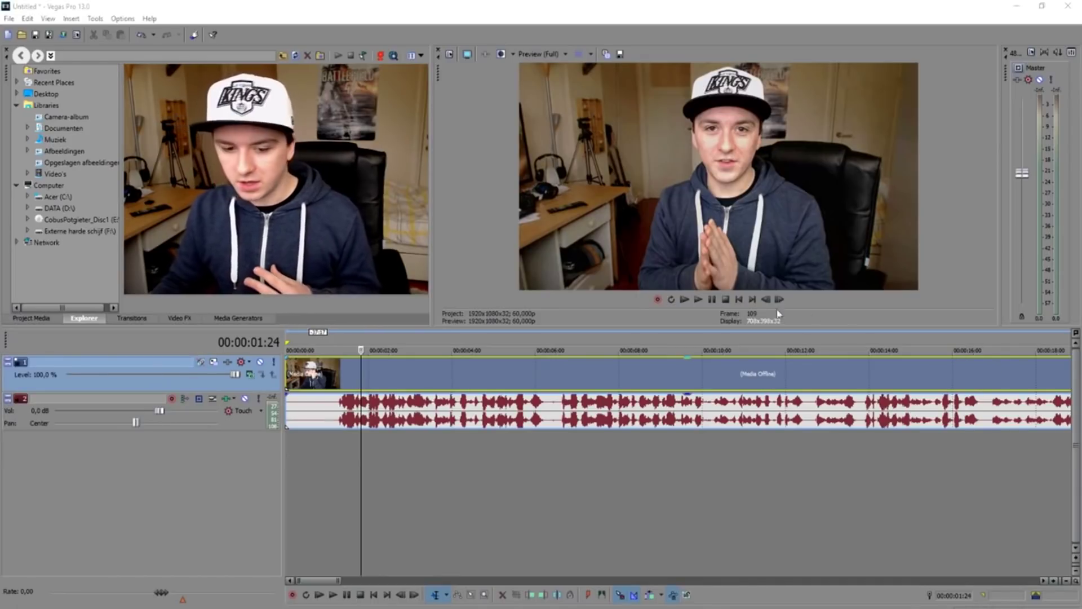
# Go through the long bedroom recording in the Vegas Pro 13.0 project and remove everything before 00:00:40:23
pyautogui.scroll(-4, 625, 377)
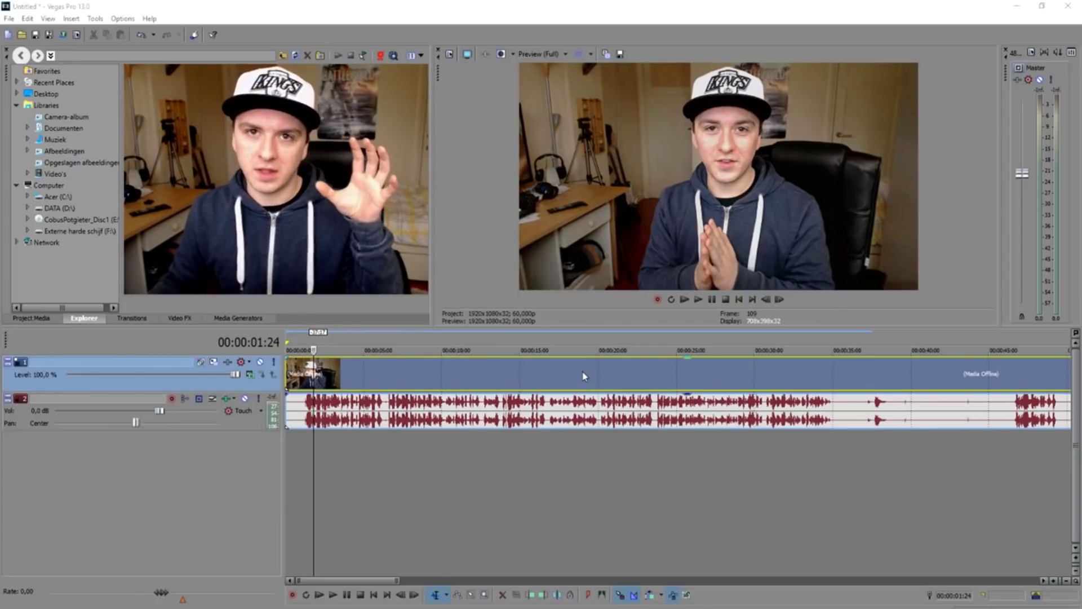
pyautogui.scroll(-5, 584, 377)
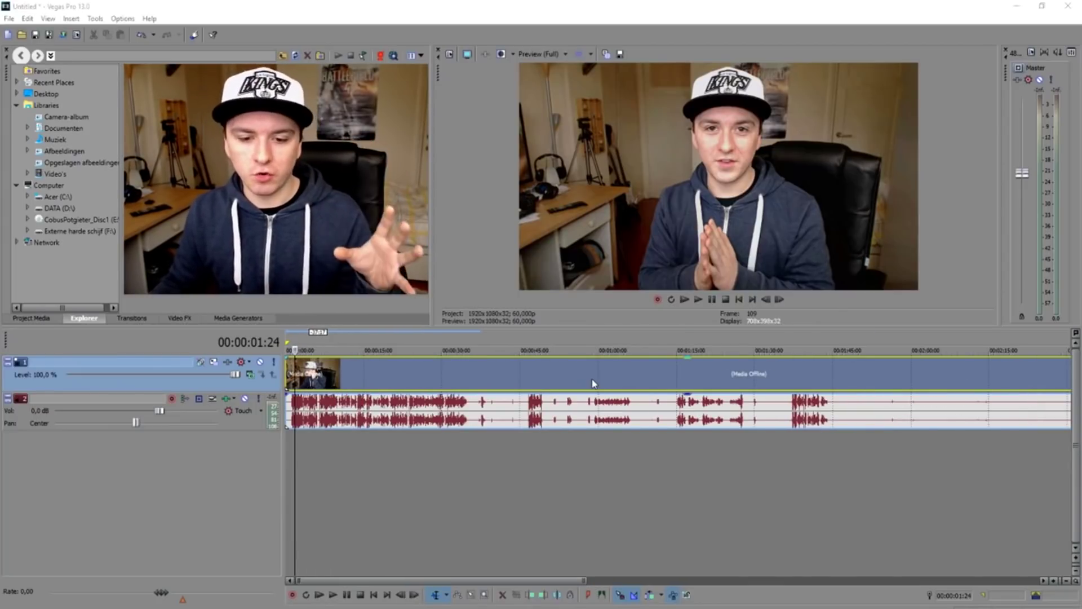
pyautogui.scroll(1, 388, 380)
pyautogui.click(388, 379)
pyautogui.click(434, 374)
pyautogui.scroll(1, 468, 375)
pyautogui.click(637, 375)
pyautogui.click(669, 373)
pyautogui.click(688, 370)
pyautogui.click(720, 371)
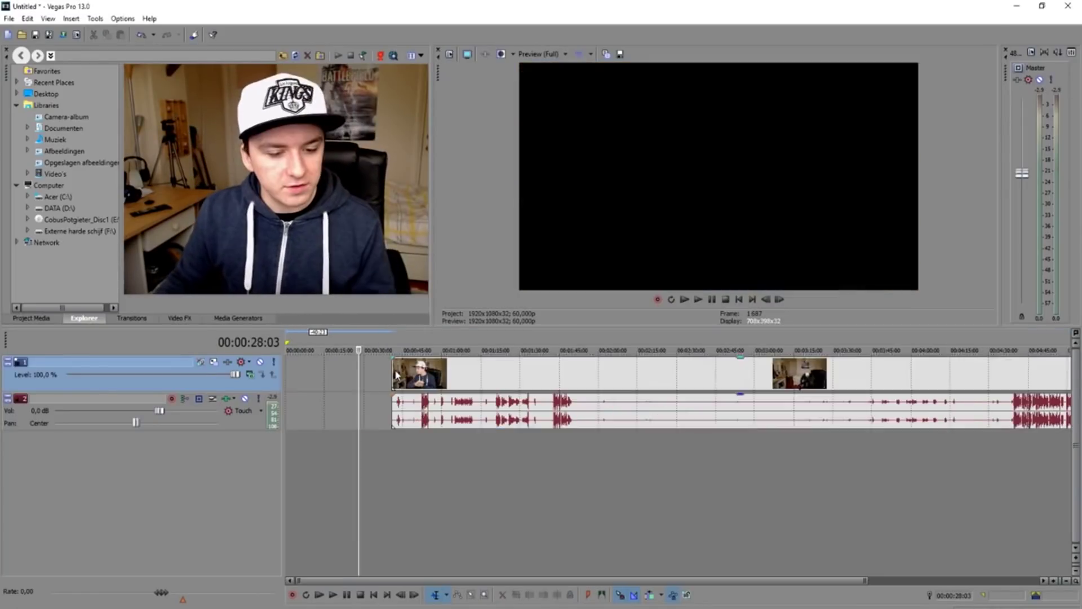
# Play the remaining bedroom recording from its first frame at 00:00:40:23
pyautogui.click(397, 374)
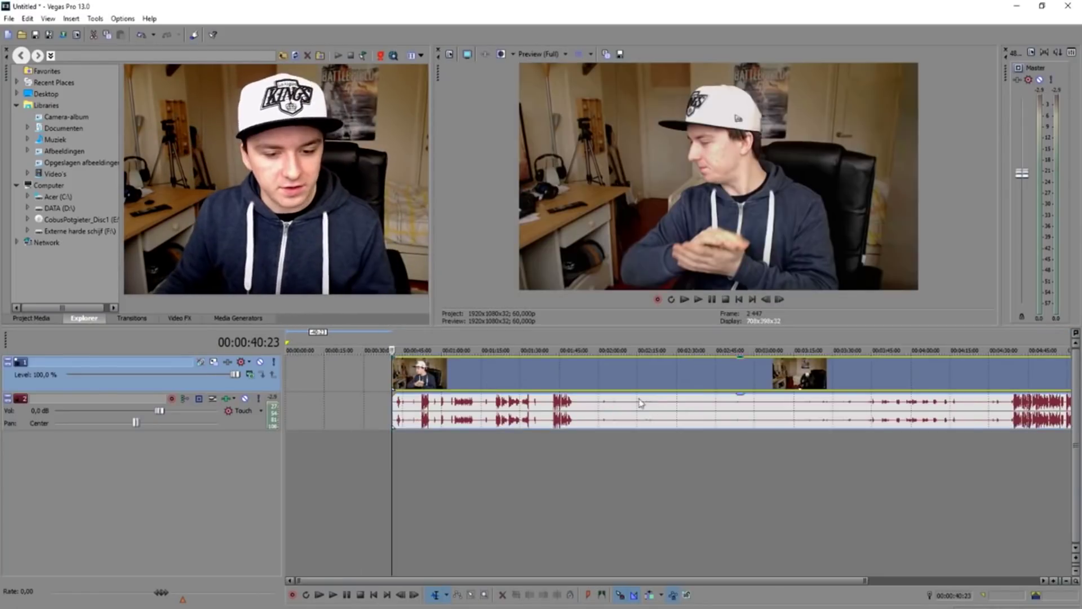
pyautogui.scroll(2, 640, 404)
pyautogui.press('space')
pyautogui.scroll(2, 745, 404)
pyautogui.scroll(-1, 795, 400)
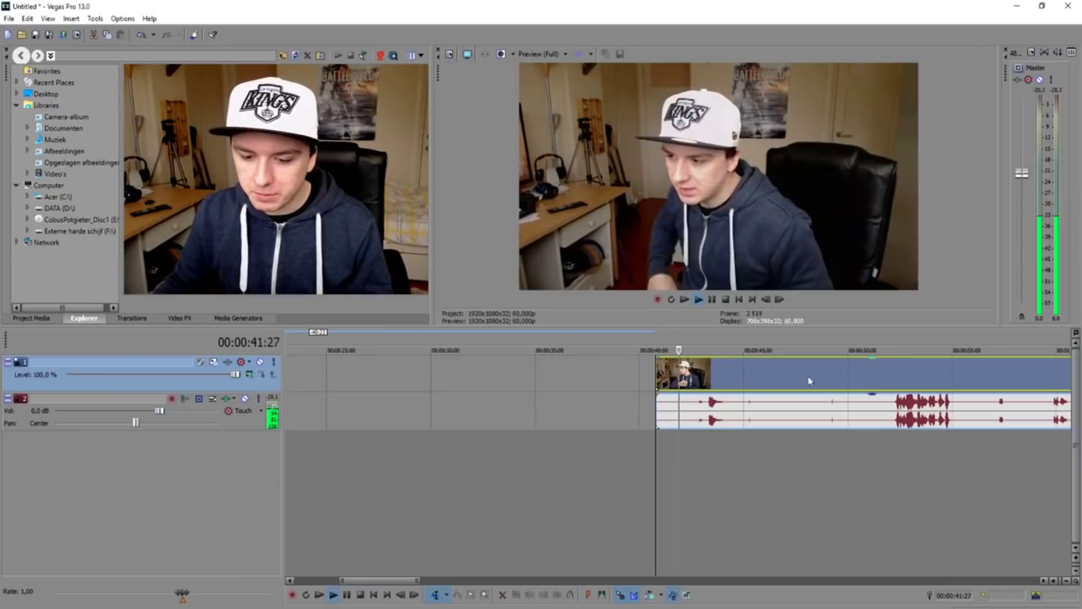
pyautogui.press('space')
# Find the next spoken section and play the recording from just before it, at 00:00:52:04
pyautogui.click(865, 369)
pyautogui.scroll(2, 866, 369)
pyautogui.click(758, 376)
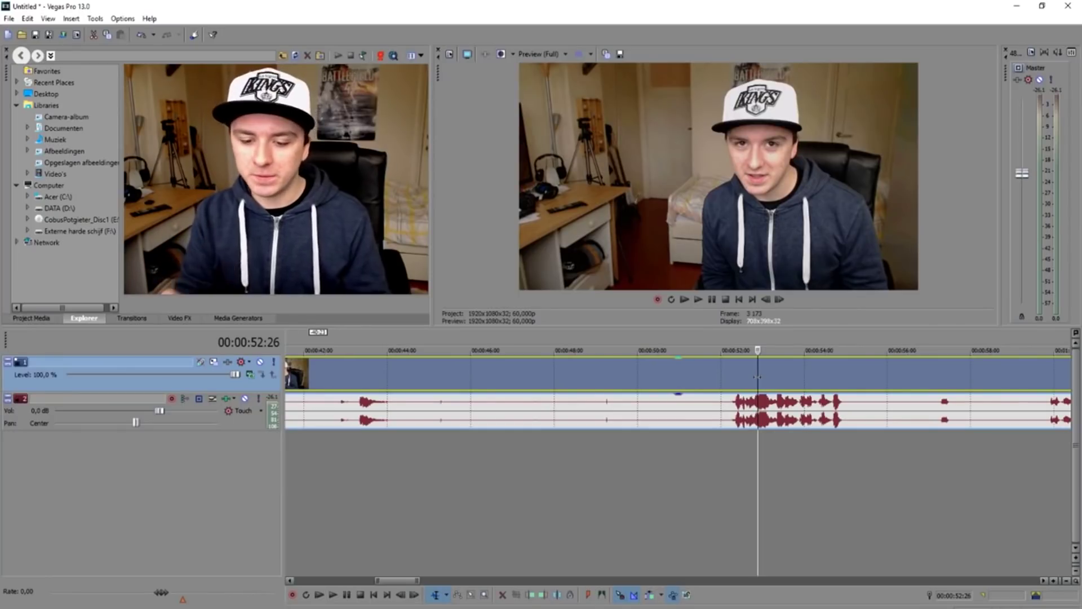
pyautogui.click(726, 372)
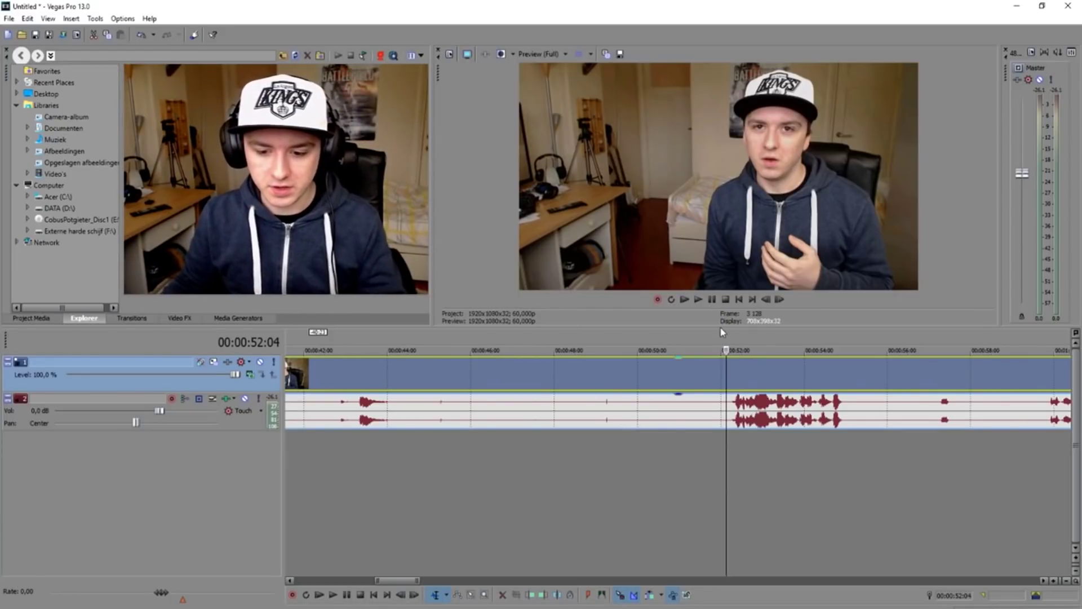
pyautogui.press('space')
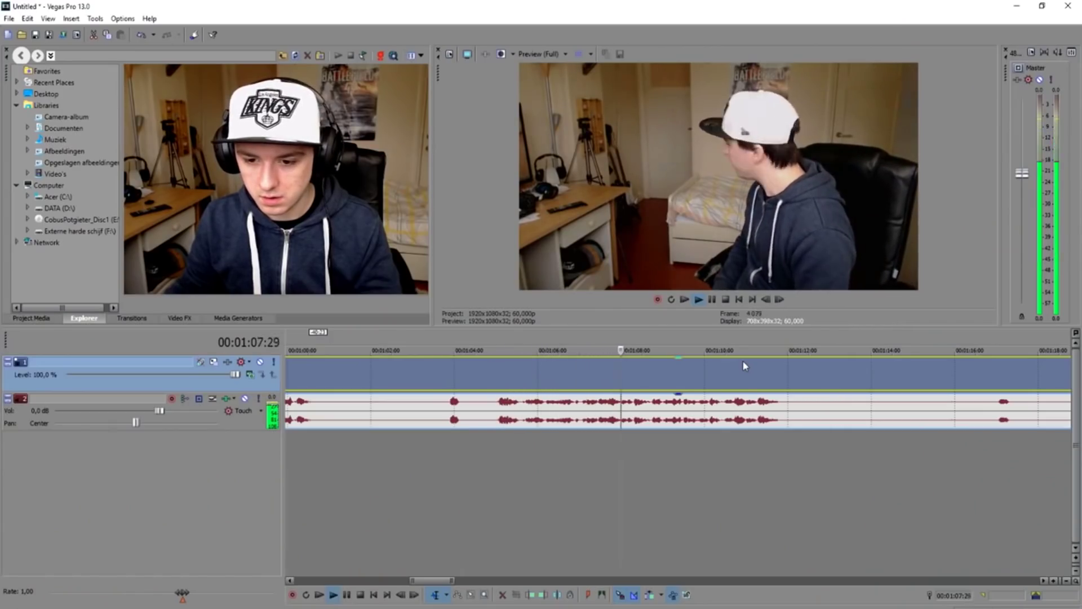
# Split the recording at 00:03:44:17 in the empty-room footage and delete the part before the cut
pyautogui.scroll(-3, 737, 381)
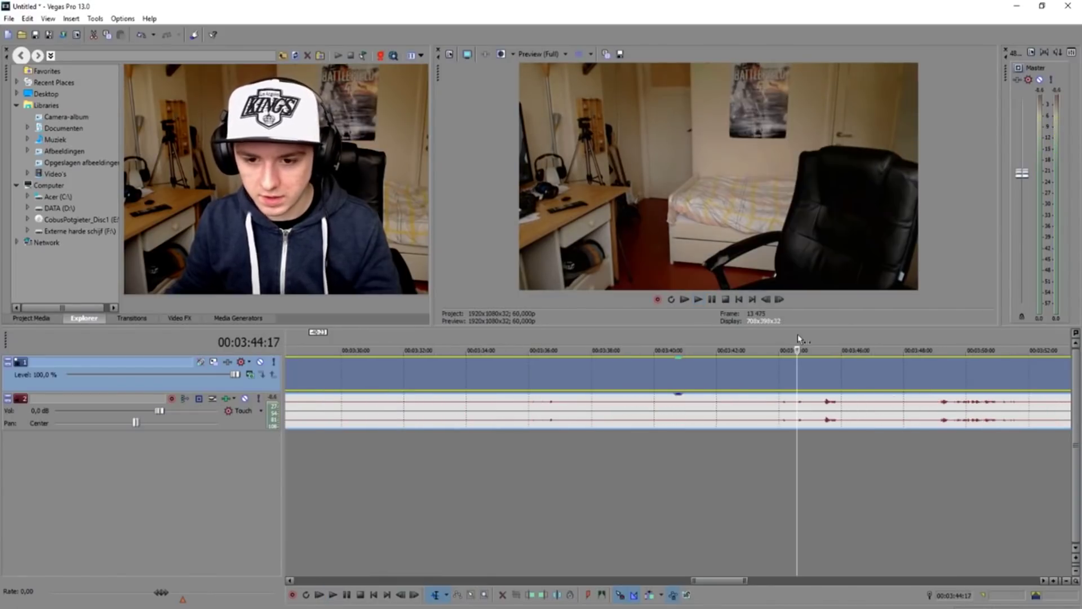
pyautogui.press('s')
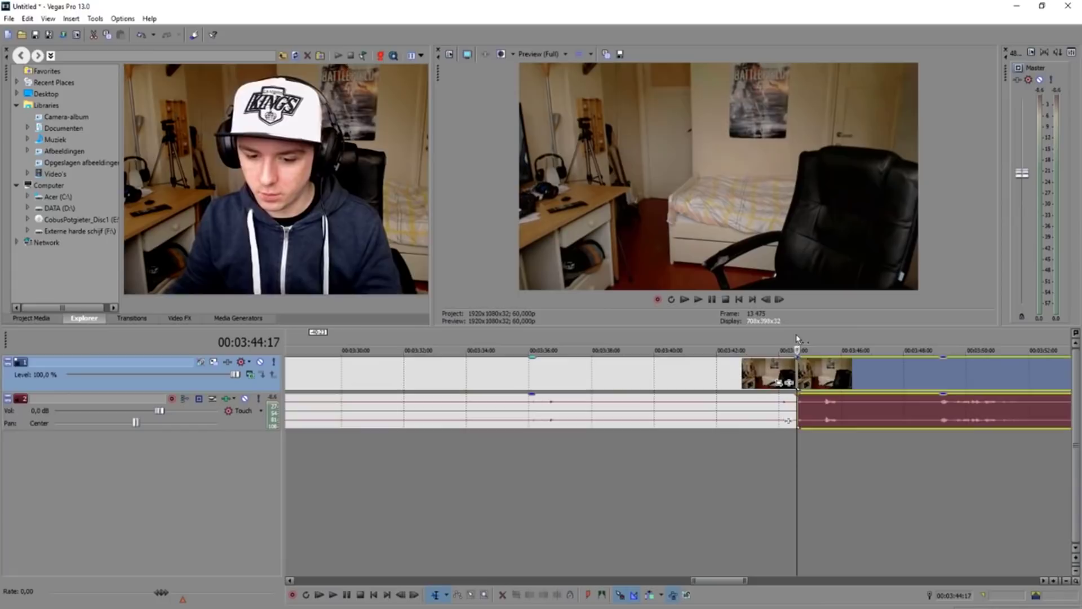
pyautogui.click(750, 372)
pyautogui.press('Delete')
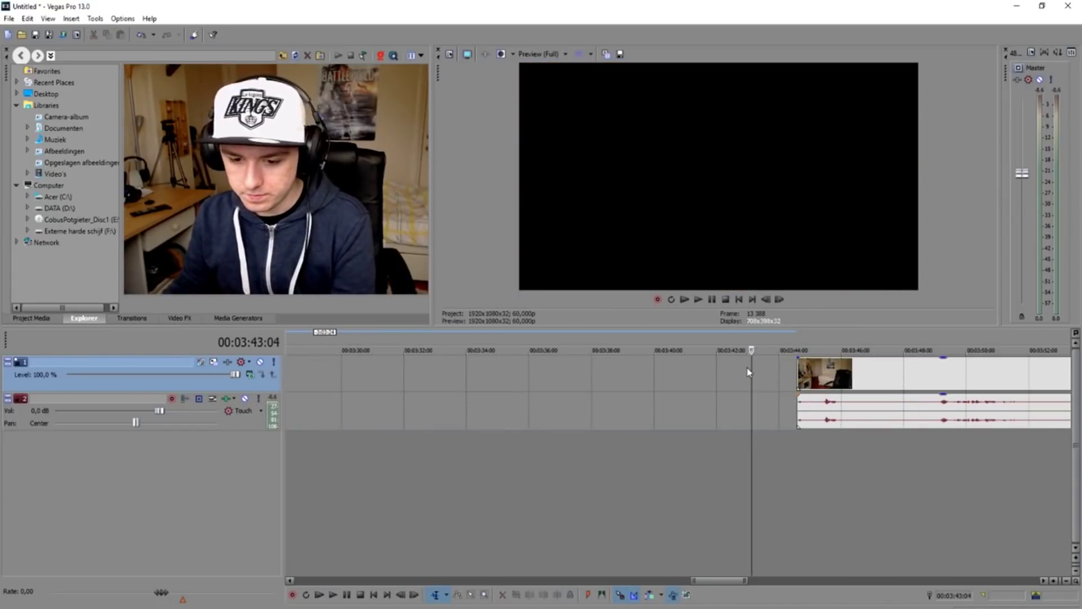
# Play the opening of the remaining empty-room clip from its start at 00:03:44:17
pyautogui.click(796, 345)
pyautogui.press('space')
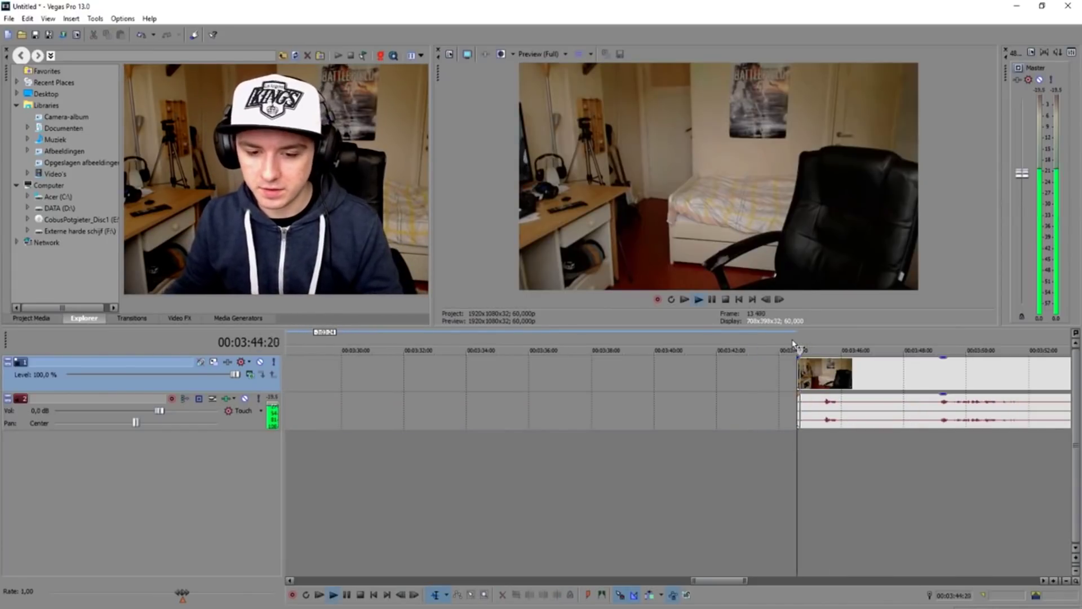
pyautogui.press('space')
# Split the empty-room recording at about 00:04:26, once the doorway is empty again, and delete everything after the cut
pyautogui.scroll(-3, 792, 372)
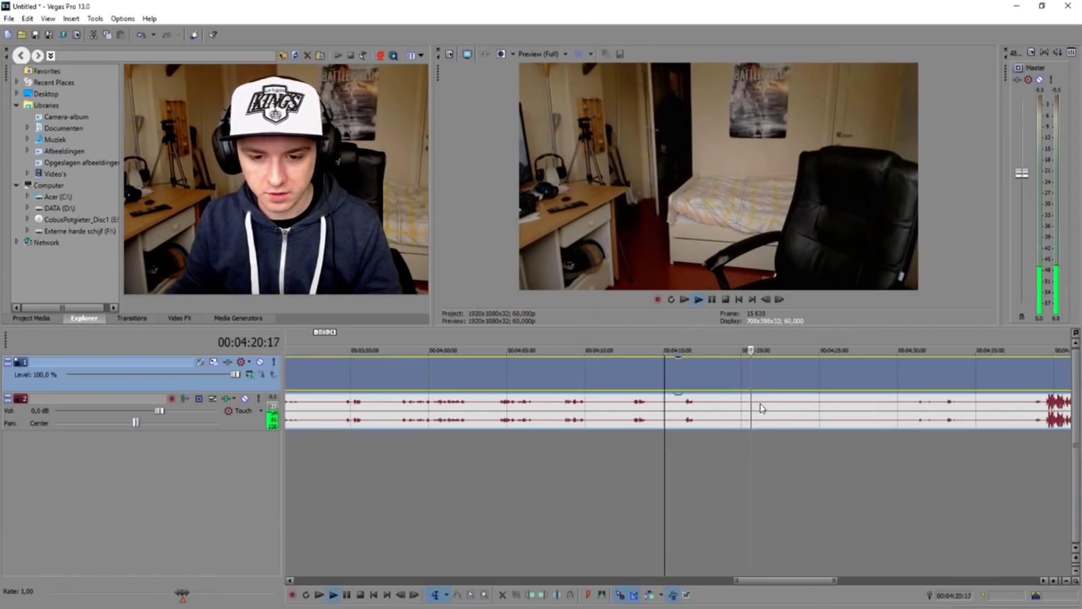
pyautogui.scroll(1, 811, 406)
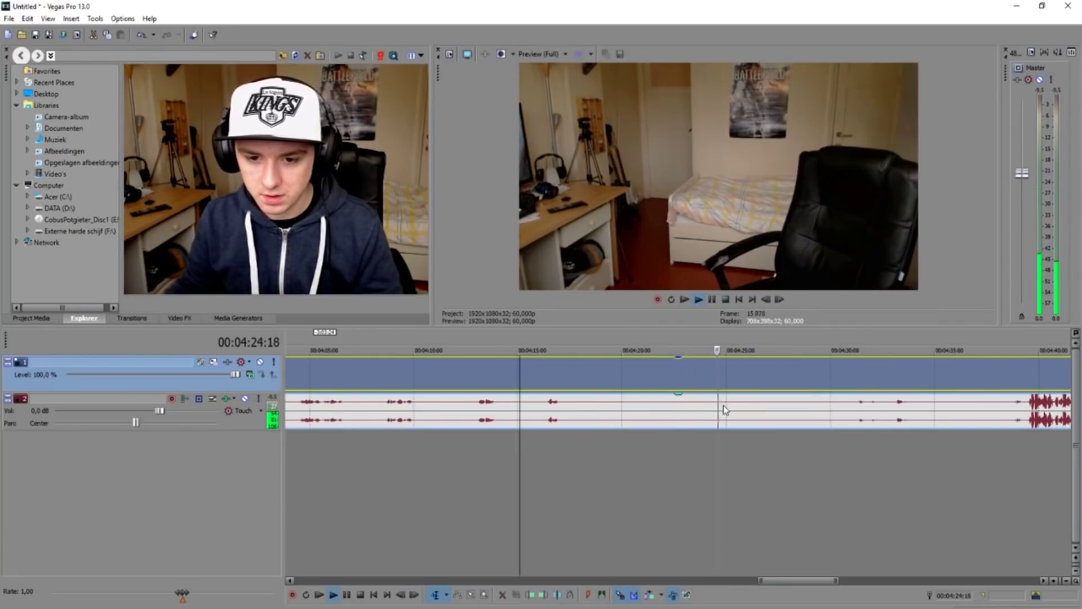
pyautogui.press('s')
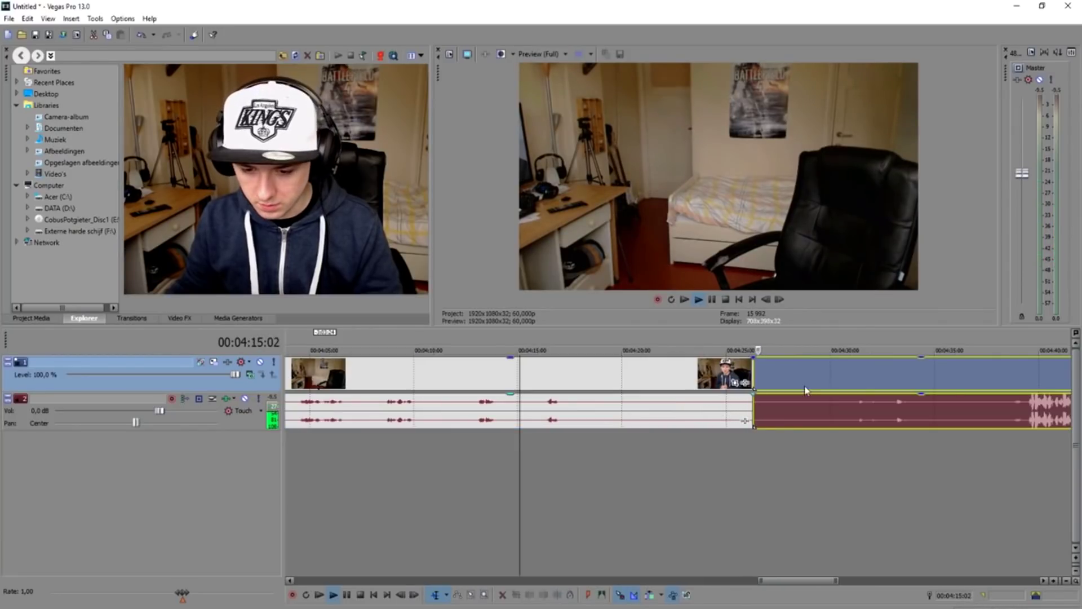
pyautogui.press('Delete')
# Check the trimmed empty-room clip by playing it from its first frame
pyautogui.scroll(-4, 809, 383)
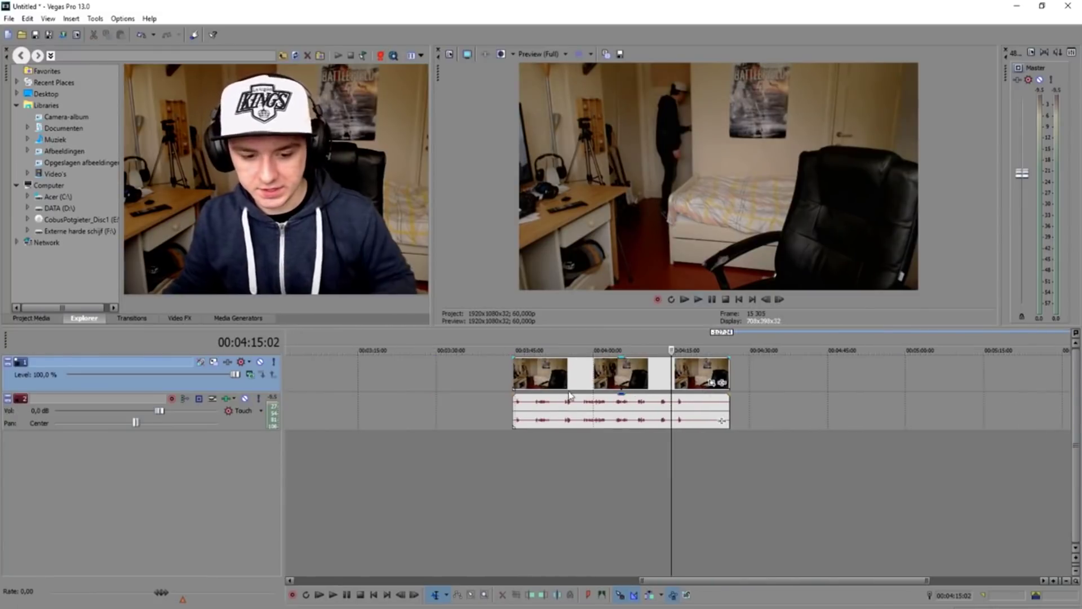
pyautogui.click(512, 365)
pyautogui.scroll(1, 665, 370)
pyautogui.scroll(-1, 728, 369)
pyautogui.press('space')
pyautogui.press('space')
# Go through the seated take and stop at 00:03:06:06, after its first spoken lines
pyautogui.click(720, 370)
pyautogui.click(750, 370)
pyautogui.click(775, 372)
pyautogui.click(809, 372)
pyautogui.click(721, 373)
pyautogui.click(691, 373)
pyautogui.click(649, 362)
pyautogui.click(666, 364)
pyautogui.click(672, 362)
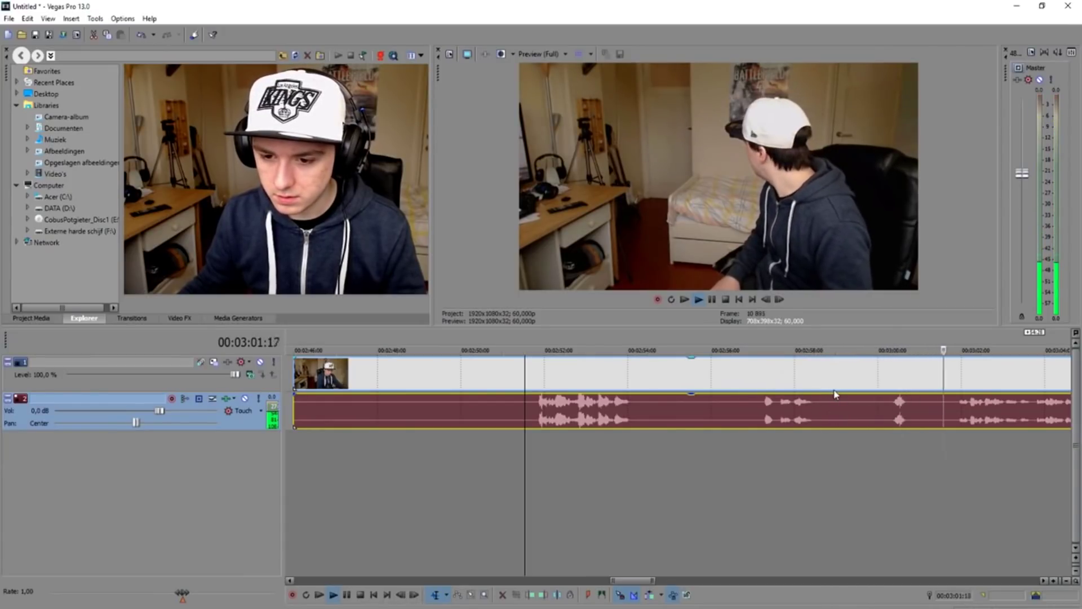
pyautogui.scroll(-3, 835, 394)
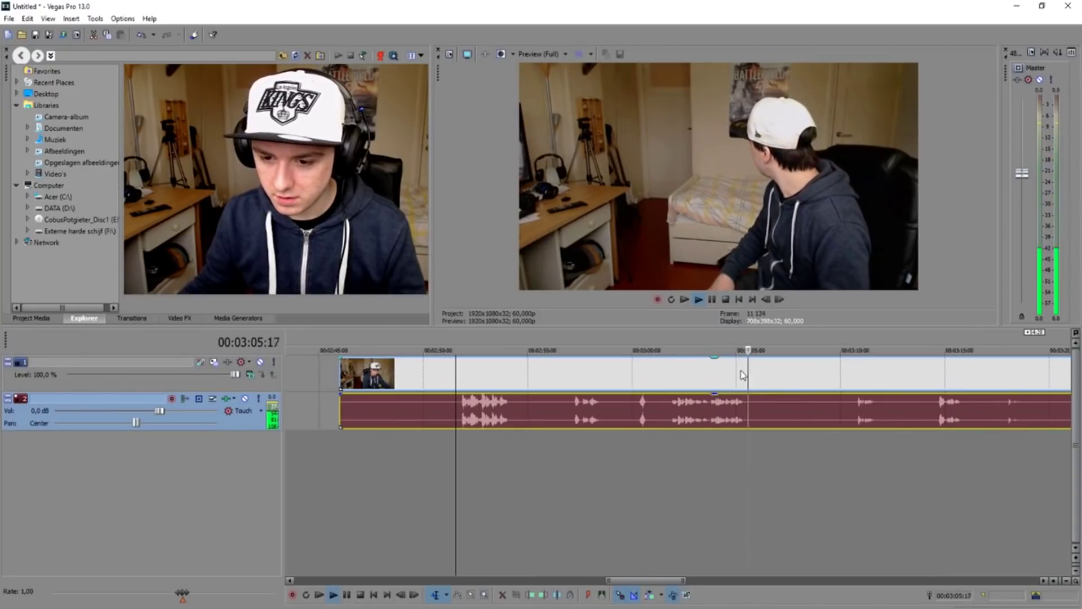
pyautogui.click(761, 385)
pyautogui.press('space')
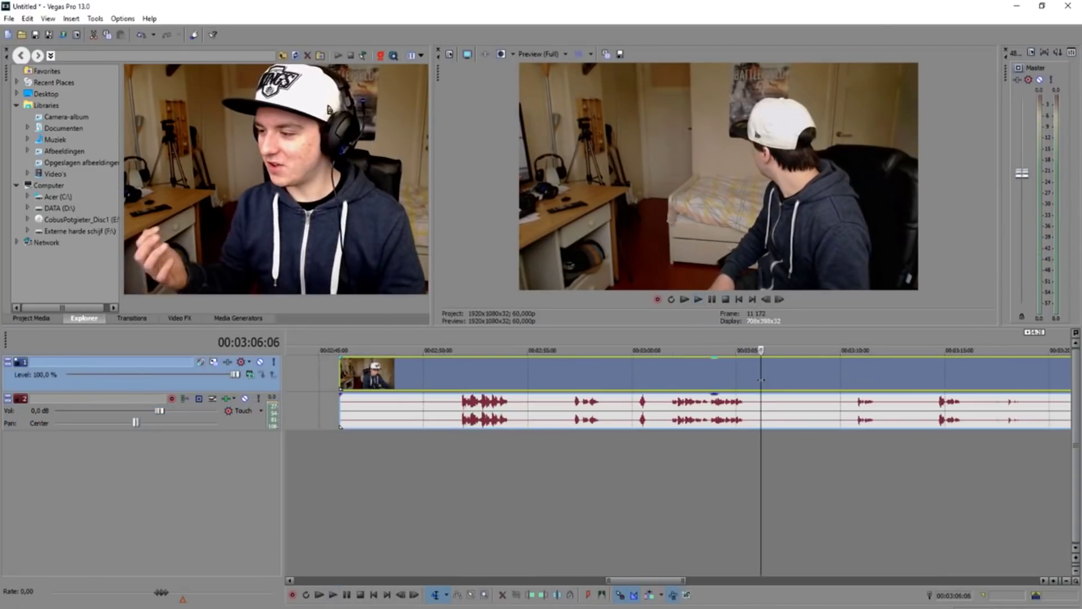
# Move the audio of the seated clip and of the empty-room clip onto separate new audio tracks, and shift the seated clip earlier
pyautogui.scroll(-1, 742, 383)
pyautogui.scroll(-2, 741, 382)
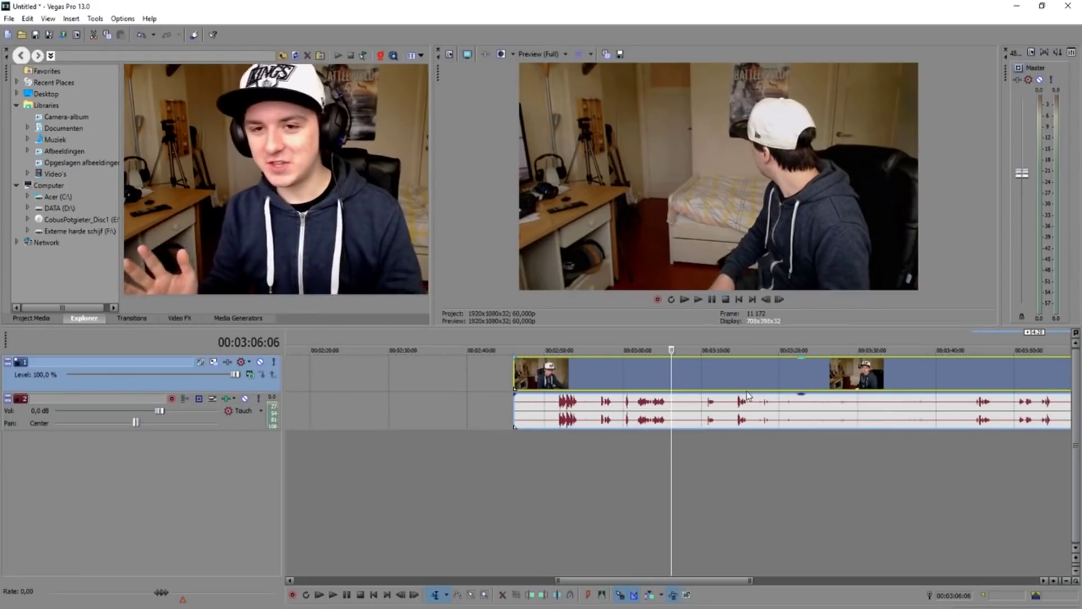
pyautogui.moveTo(632, 422); pyautogui.dragTo(622, 450)
pyautogui.moveTo(593, 370); pyautogui.dragTo(512, 369)
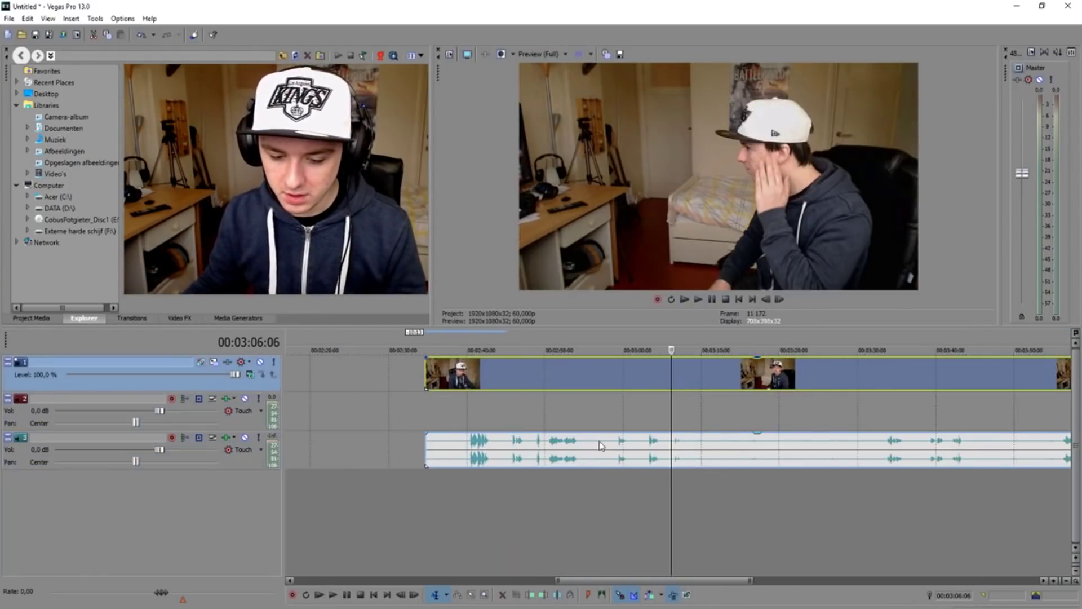
pyautogui.scroll(-4, 612, 448)
pyautogui.moveTo(849, 418); pyautogui.dragTo(815, 496)
# Insert a new video track on top and move the empty-room clip onto it at the start of the timeline
pyautogui.rightClick(781, 367)
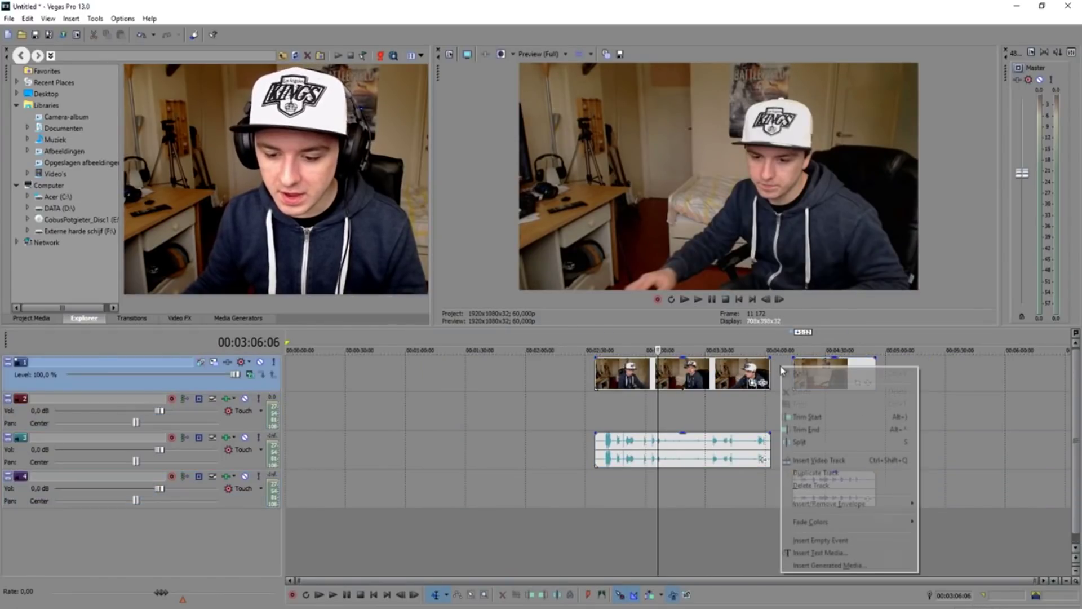
pyautogui.click(811, 460)
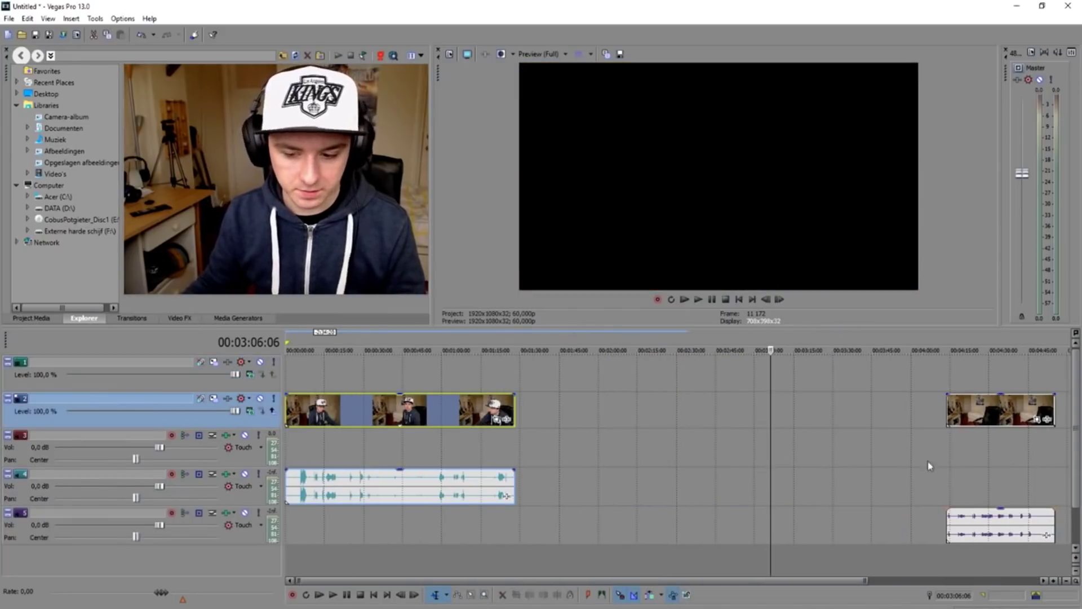
pyautogui.moveTo(991, 409); pyautogui.dragTo(364, 373)
pyautogui.moveTo(475, 320); pyautogui.dragTo(317, 317)
pyautogui.click(317, 316)
pyautogui.scroll(3, 904, 361)
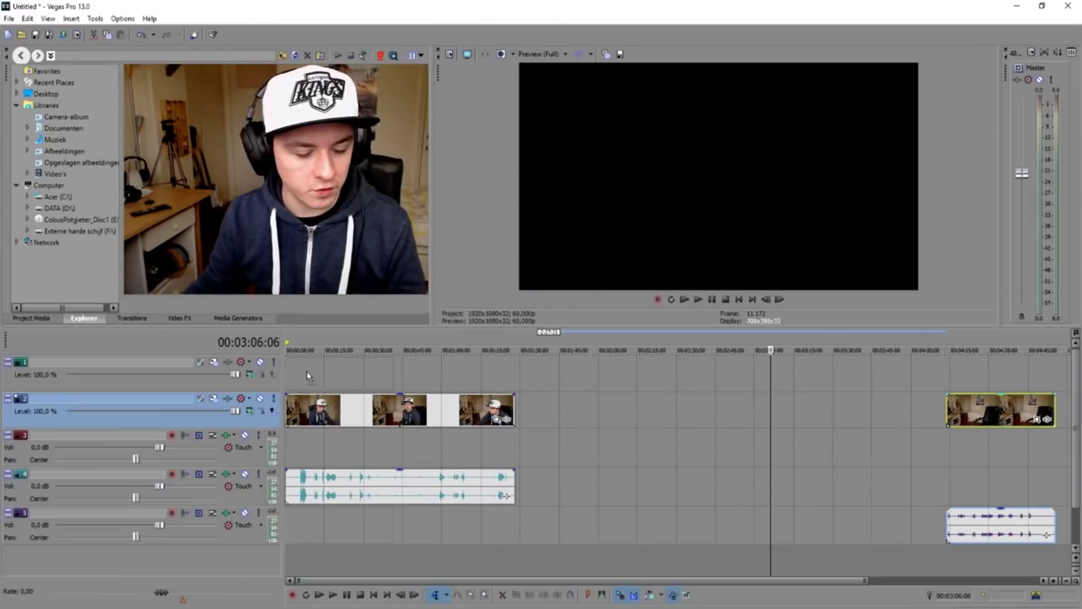
pyautogui.scroll(2, 531, 393)
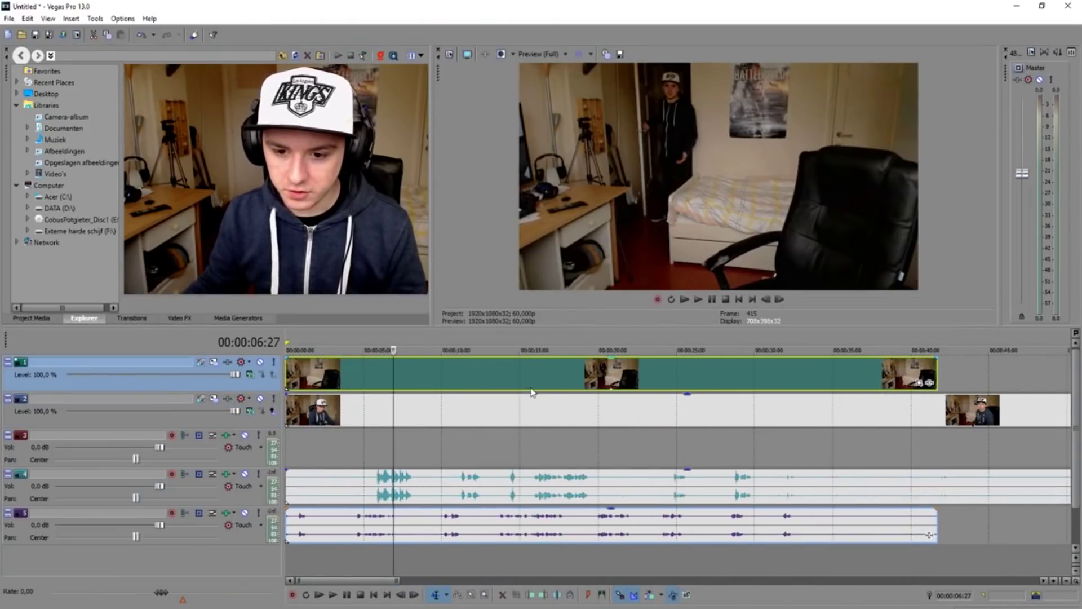
# Apply the Color Corrector effect to the video clips and close its settings
pyautogui.click(542, 372)
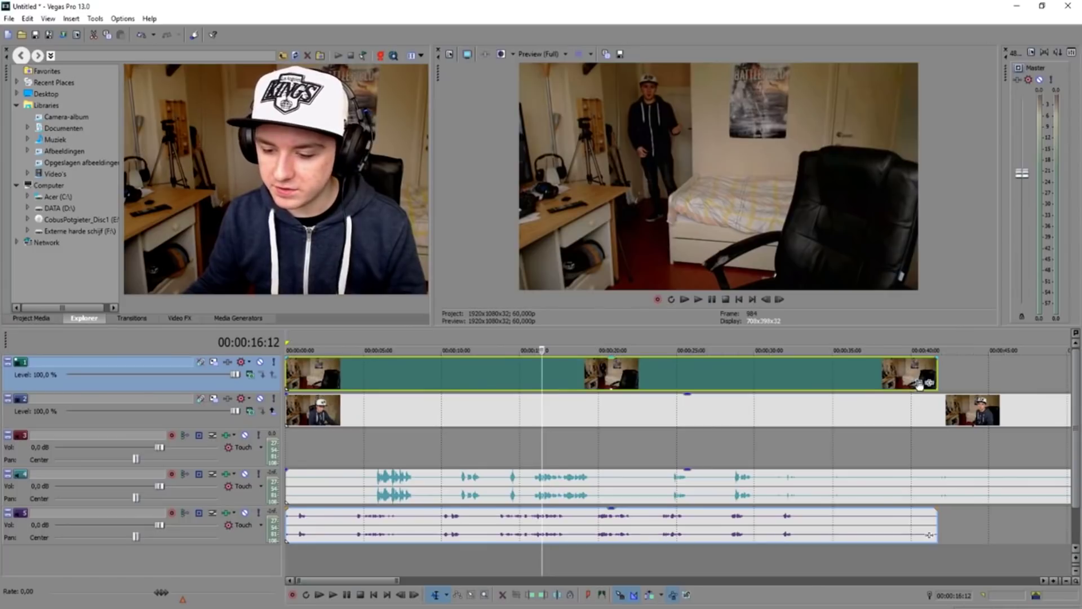
pyautogui.click(175, 319)
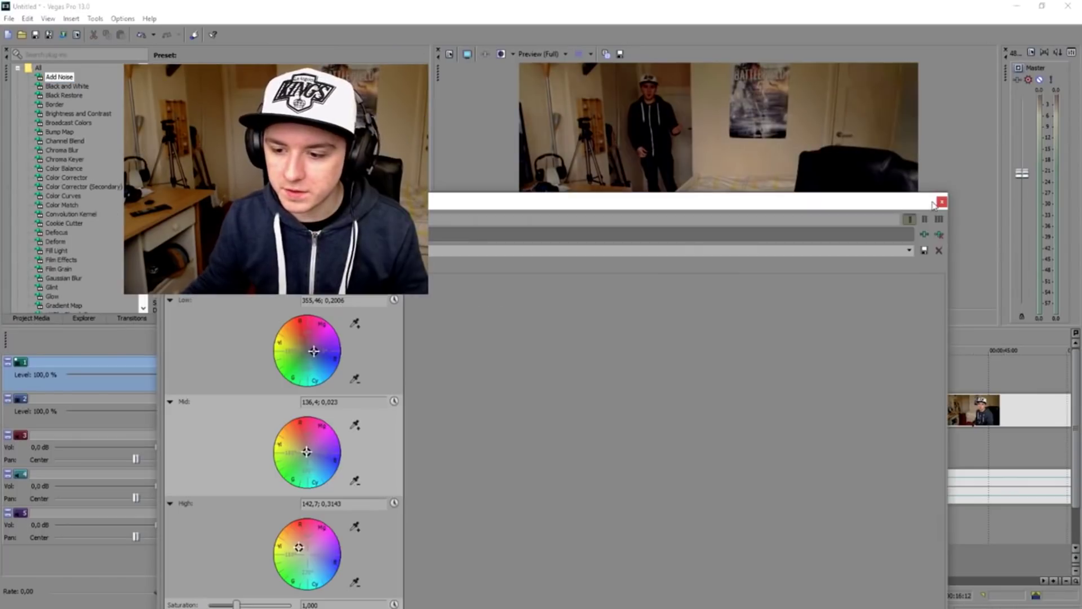
pyautogui.click(940, 202)
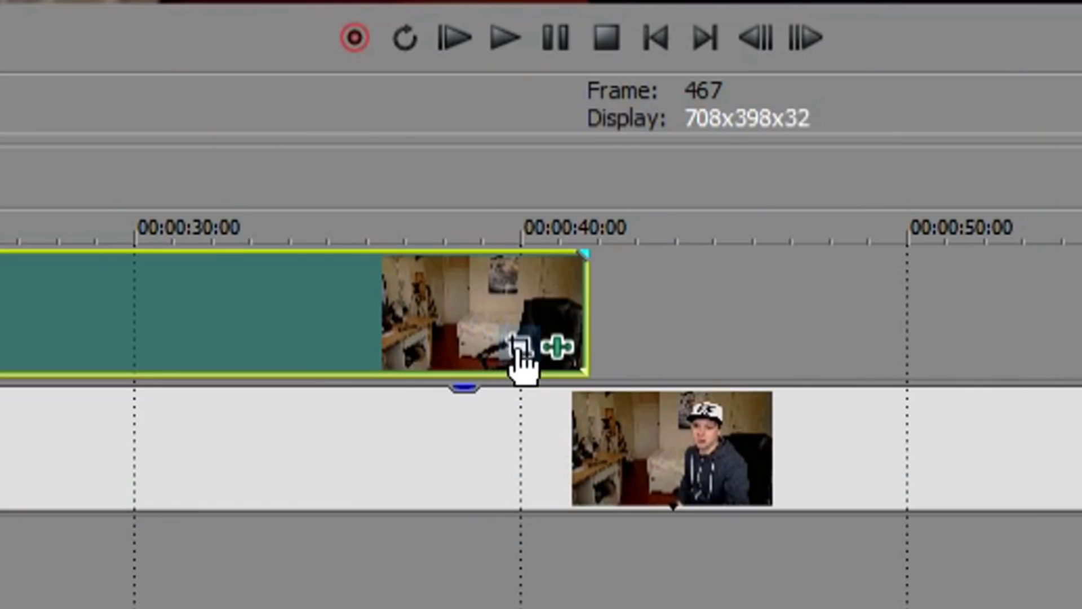
# In the top clip's Event Pan/Crop, enable Mask and draw a closed four-point mask around the desk and doorway side of the room
pyautogui.click(520, 346)
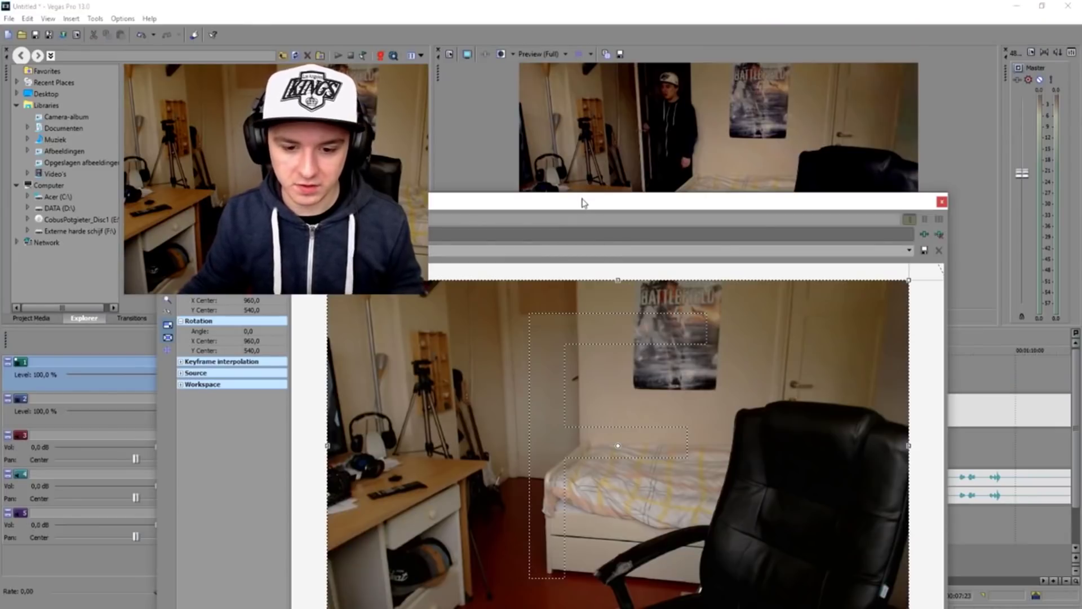
pyautogui.moveTo(583, 203); pyautogui.dragTo(625, 81)
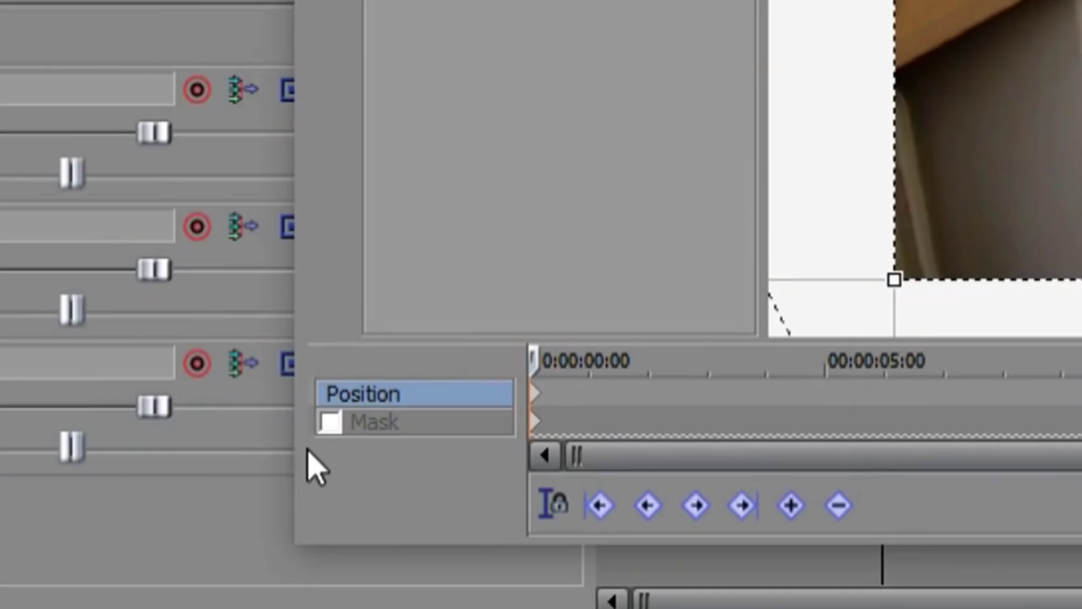
pyautogui.click(210, 530)
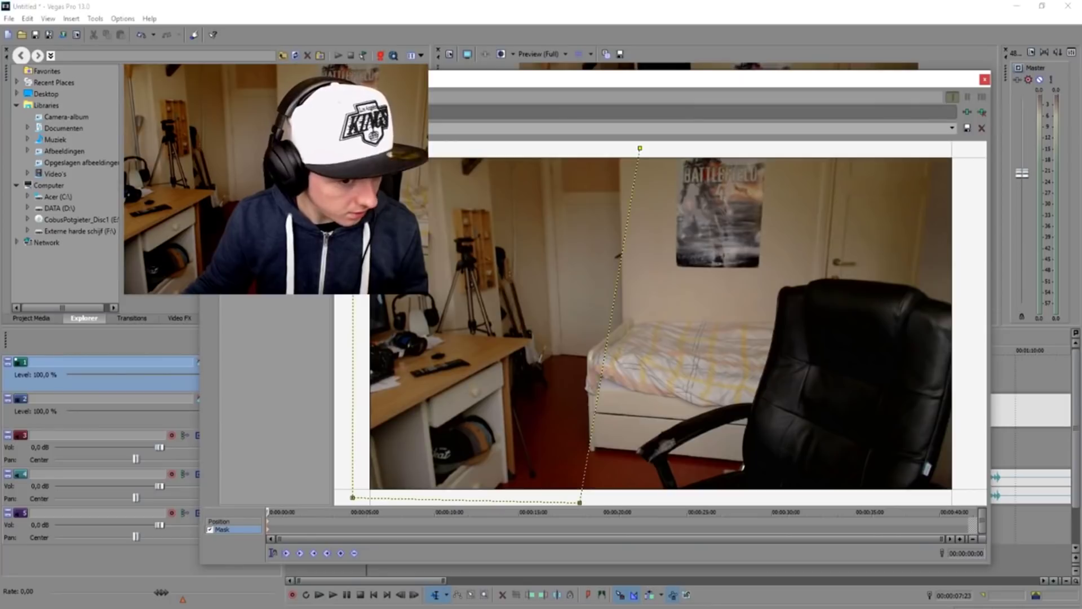
pyautogui.click(354, 149)
pyautogui.moveTo(675, 91); pyautogui.dragTo(657, 324)
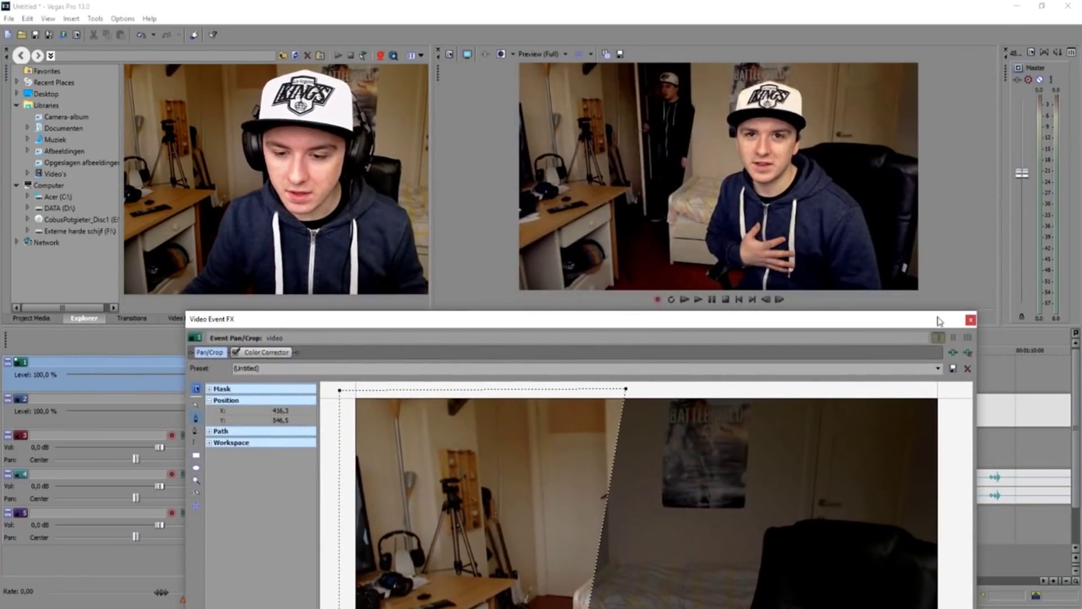
pyautogui.click(970, 319)
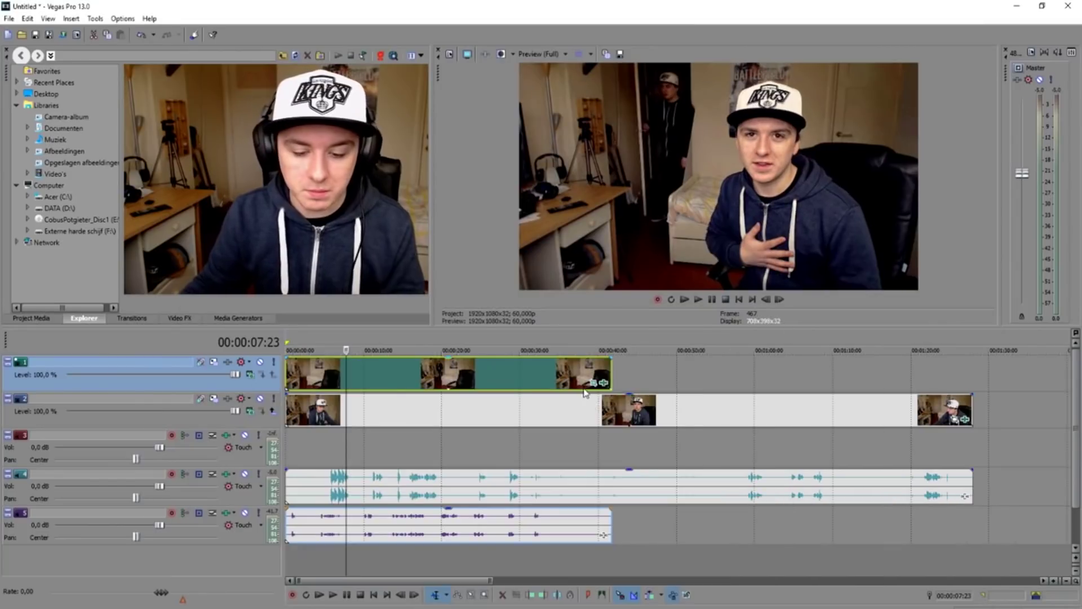
# Reopen the top clip's Event Pan/Crop and undo the closing of the mask
pyautogui.click(594, 384)
pyautogui.moveTo(575, 314); pyautogui.dragTo(612, 116)
pyautogui.hotkey('ctrl', 'z')
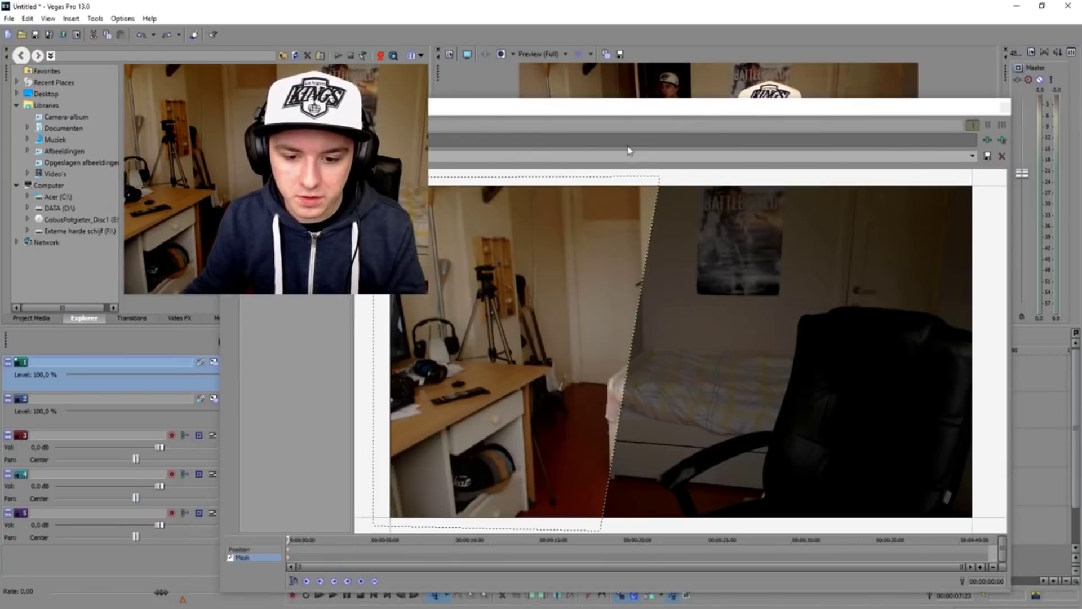
pyautogui.hotkey('ctrl', 'z')
pyautogui.moveTo(617, 117); pyautogui.dragTo(626, 220)
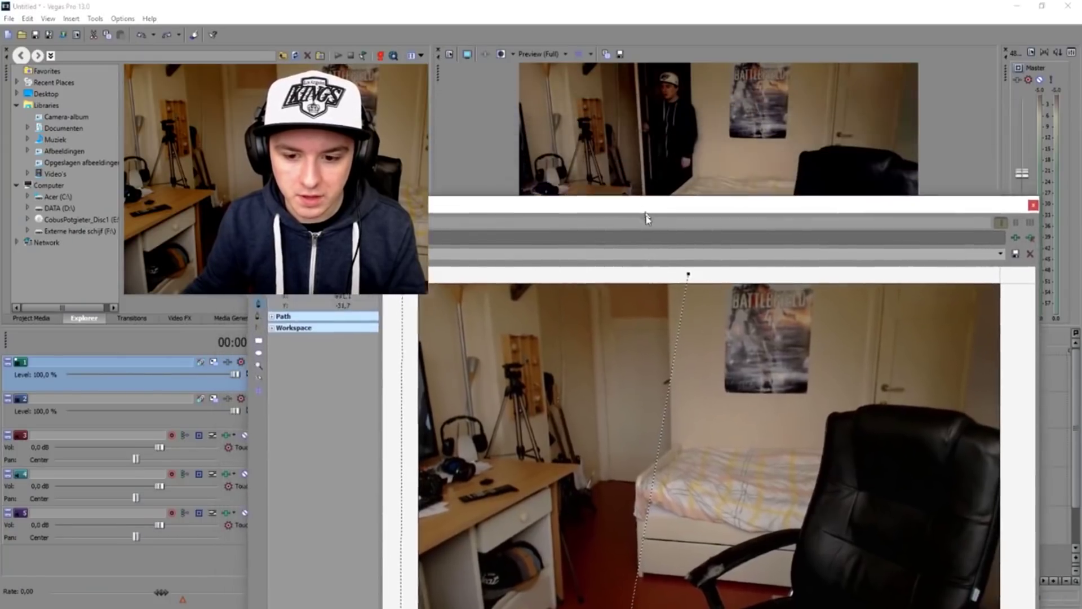